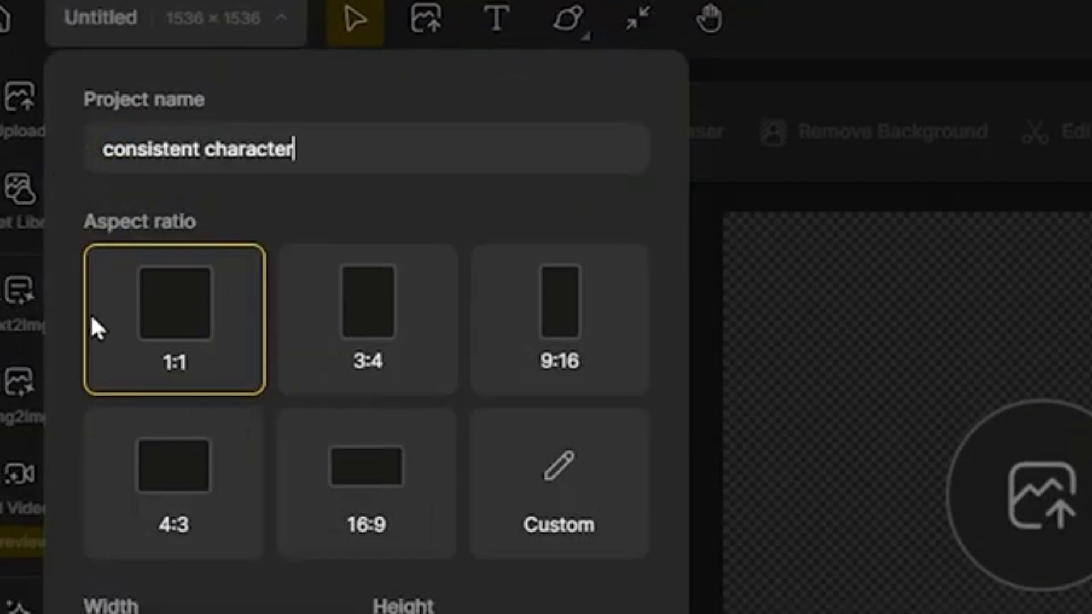
Set the project's canvas to a 16:9 aspect ratio and open the Character Sheet generator
left_click(368, 528)
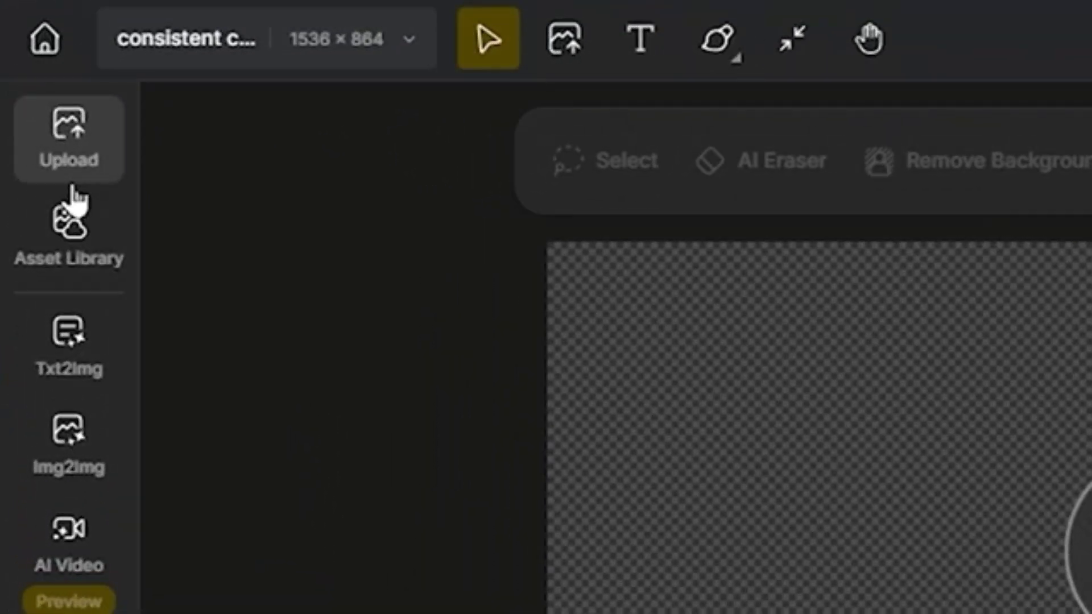
left_click(65, 270)
left_click(64, 279)
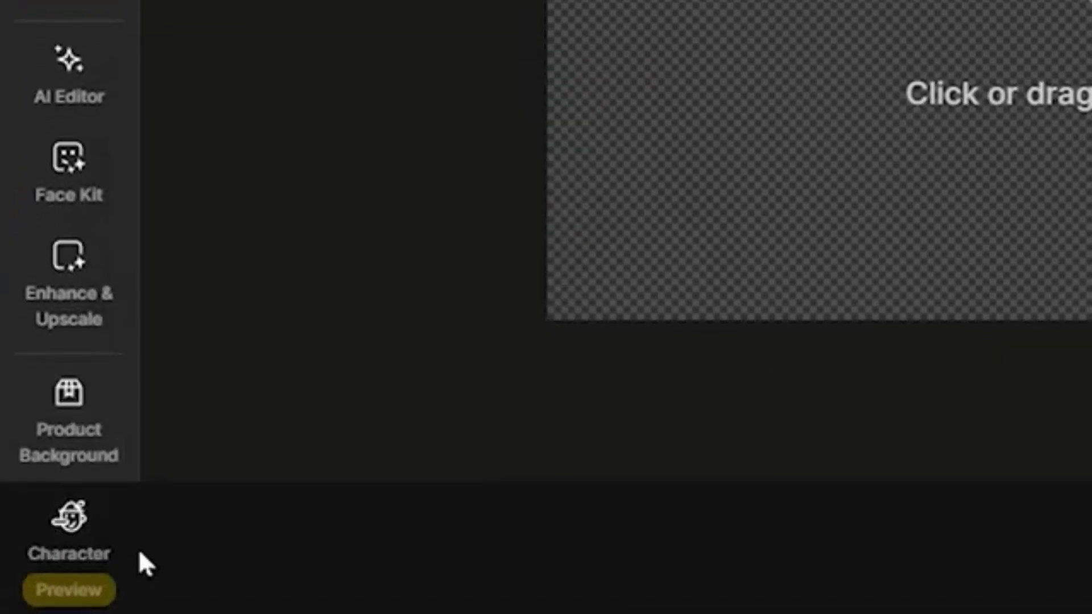
left_click(87, 560)
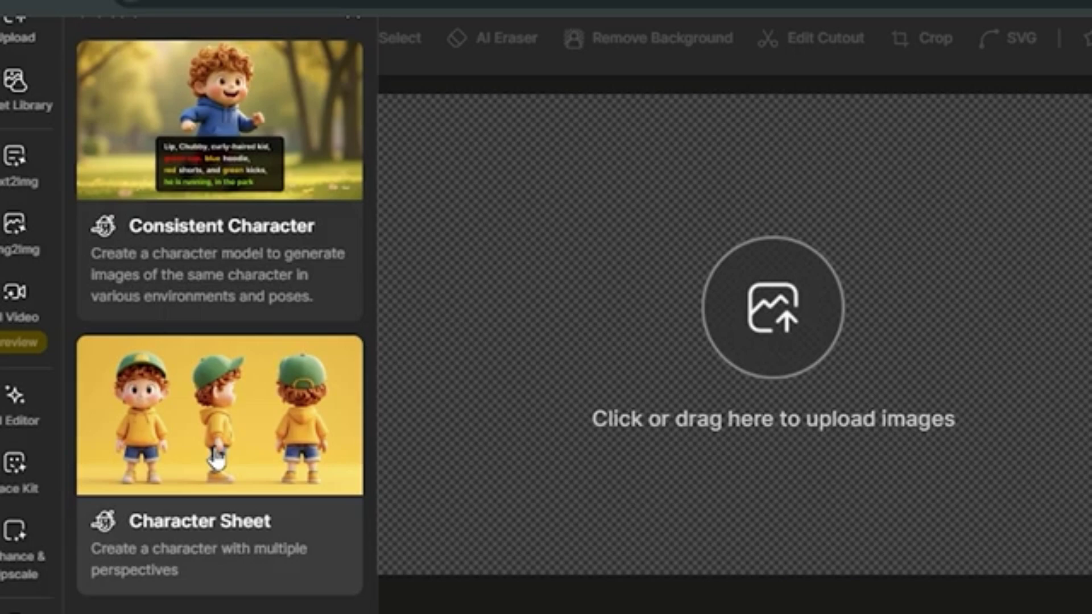
left_click(195, 461)
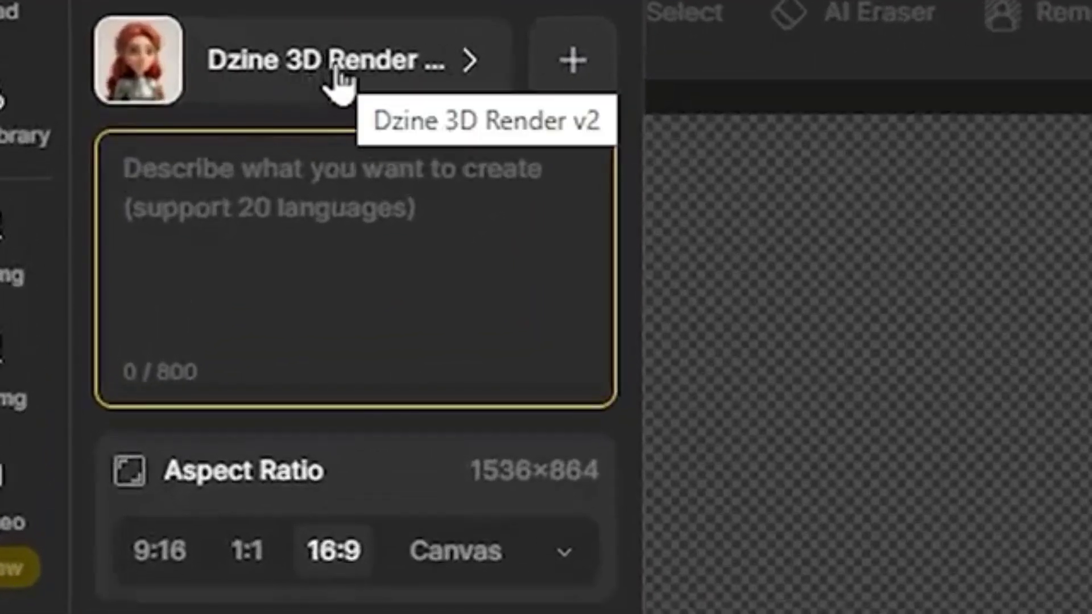
Browse the style library and choose the Dzine 3D Render v1 style for the character sheet
left_click(369, 75)
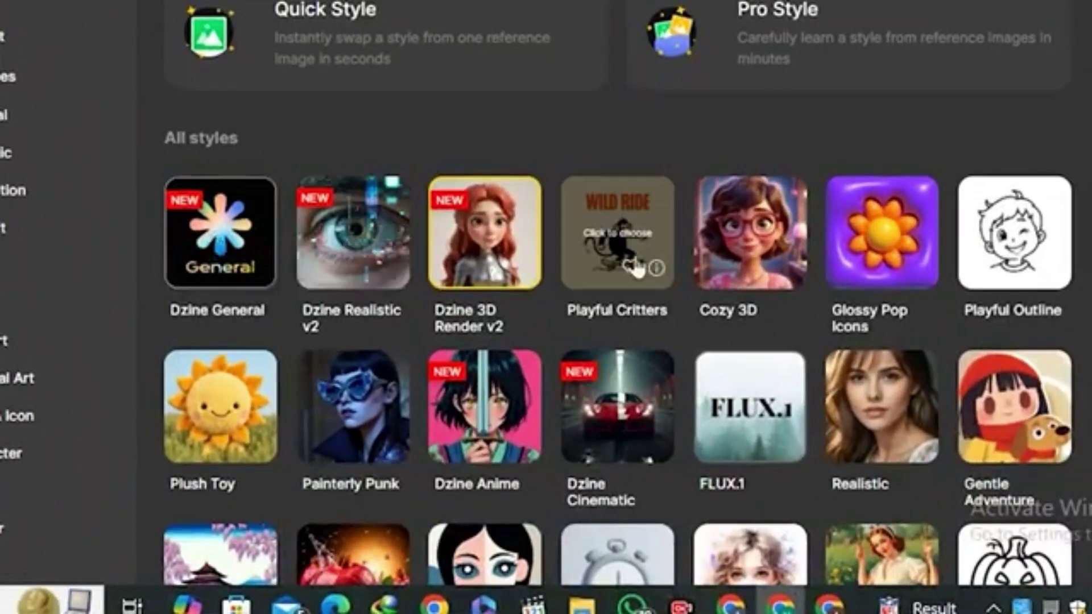
scroll(700, 366, "down", 2)
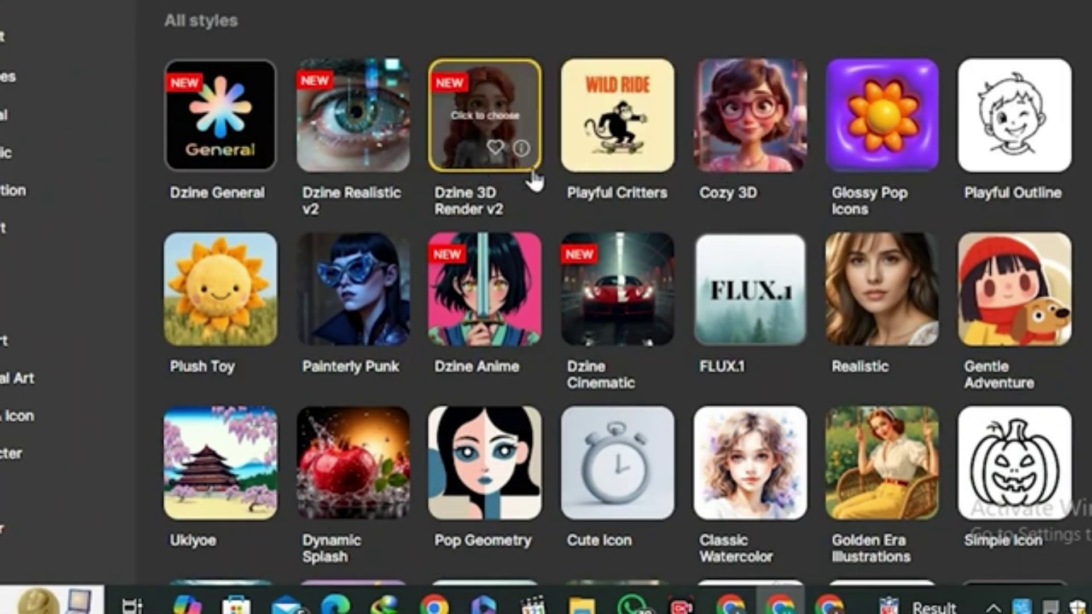
scroll(526, 230, "down", 6)
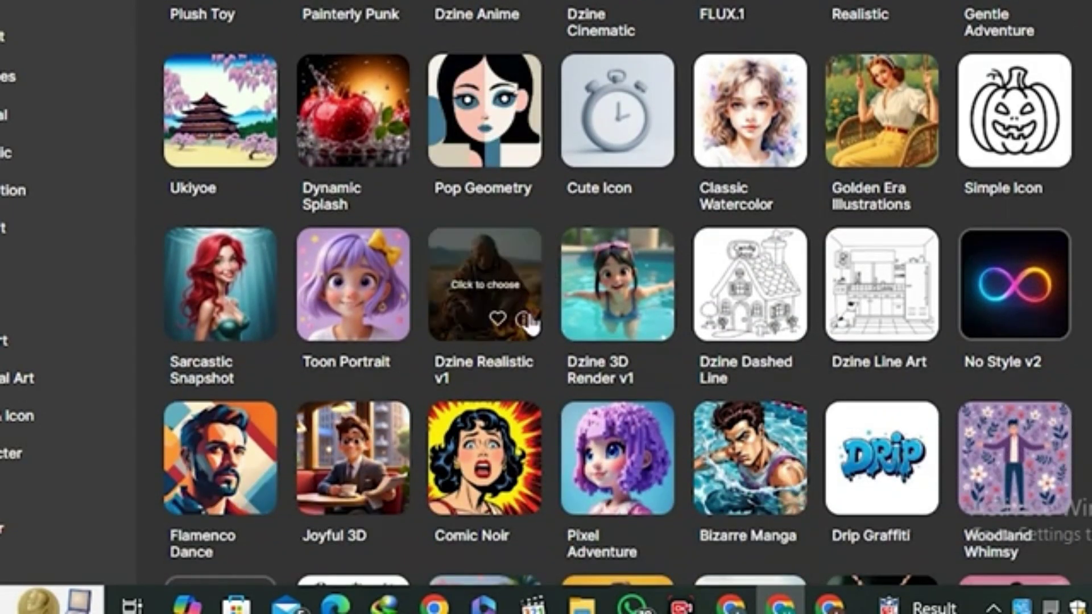
scroll(529, 323, "down", 2)
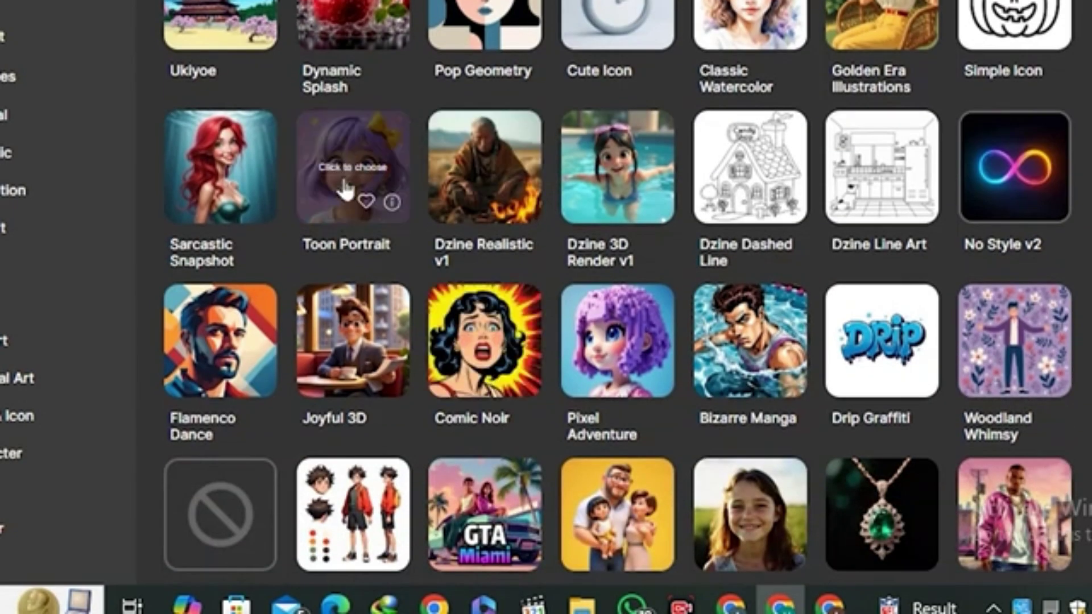
scroll(607, 268, "down", 4)
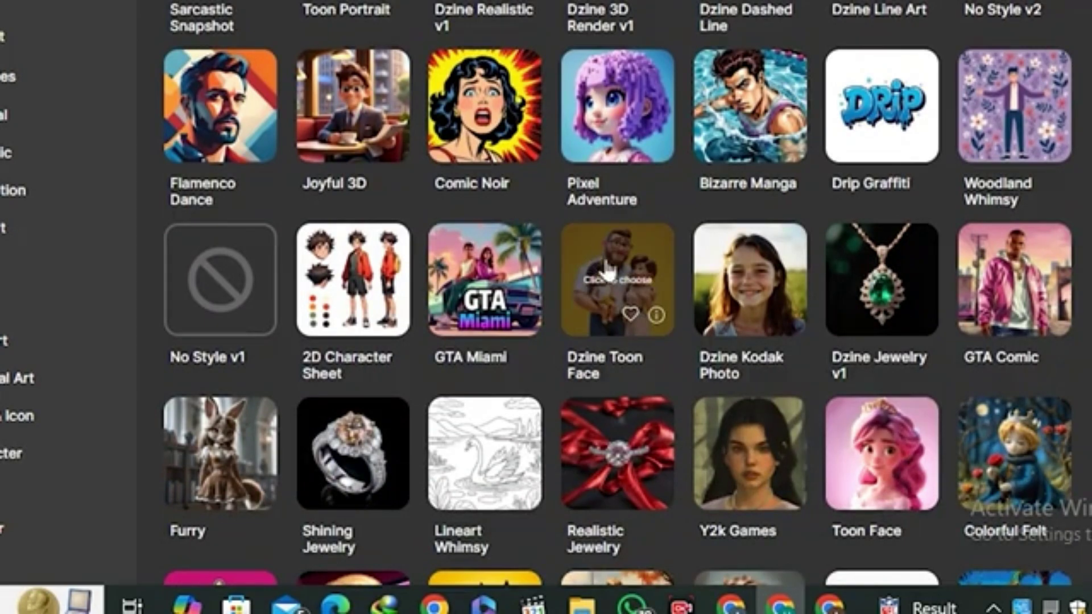
scroll(631, 292, "down", 6)
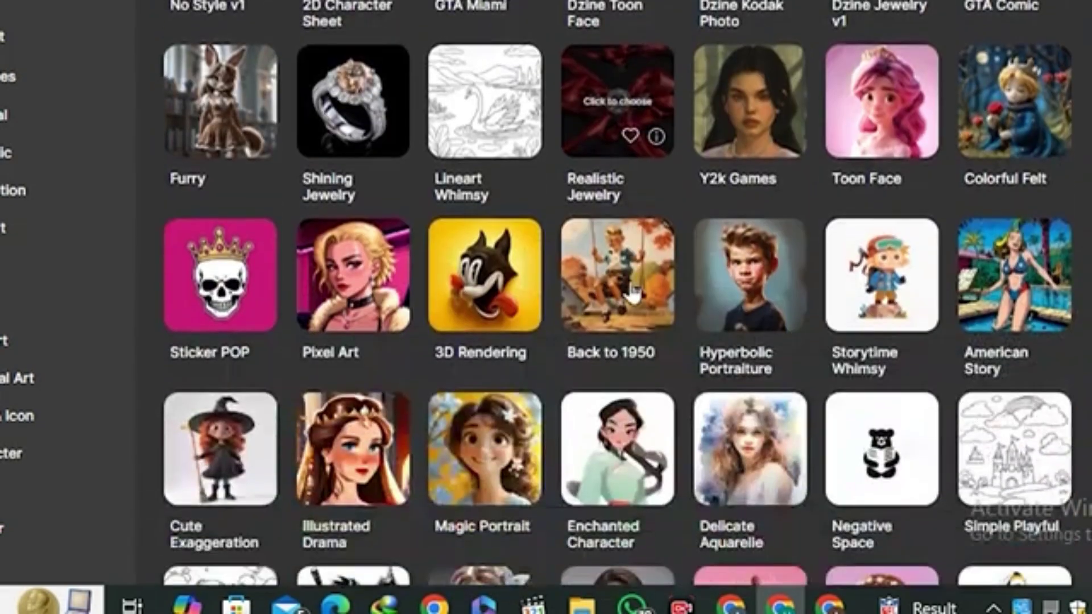
scroll(631, 290, "up", 15)
scroll(637, 290, "down", 8)
left_click(651, 290)
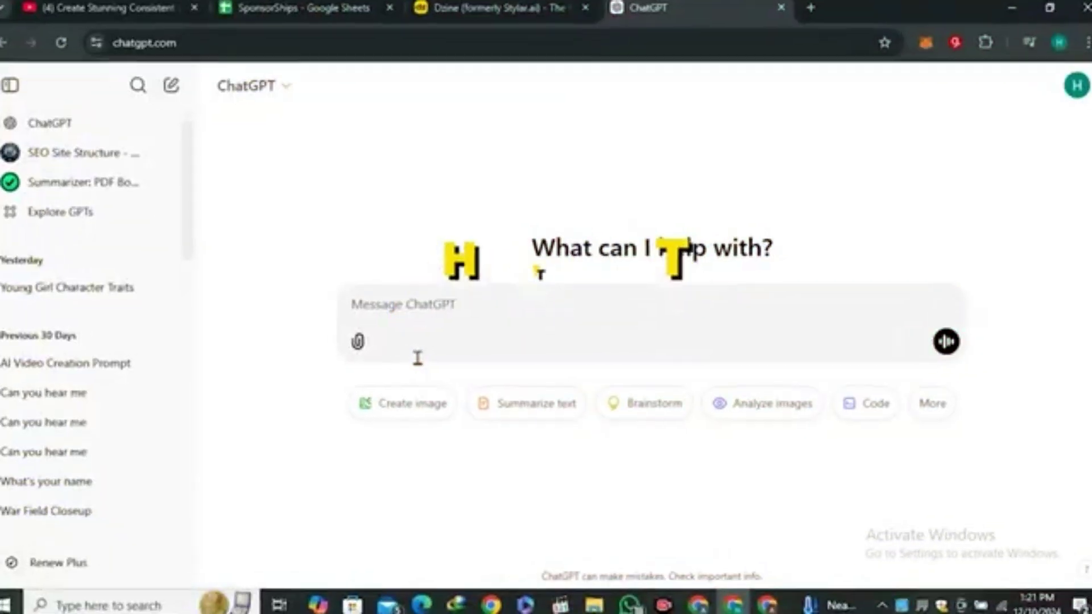
Ask ChatGPT to "define the facial features and appearance of a cute cartoon girl character" and read through the answer
type("define the facial features and appearance")
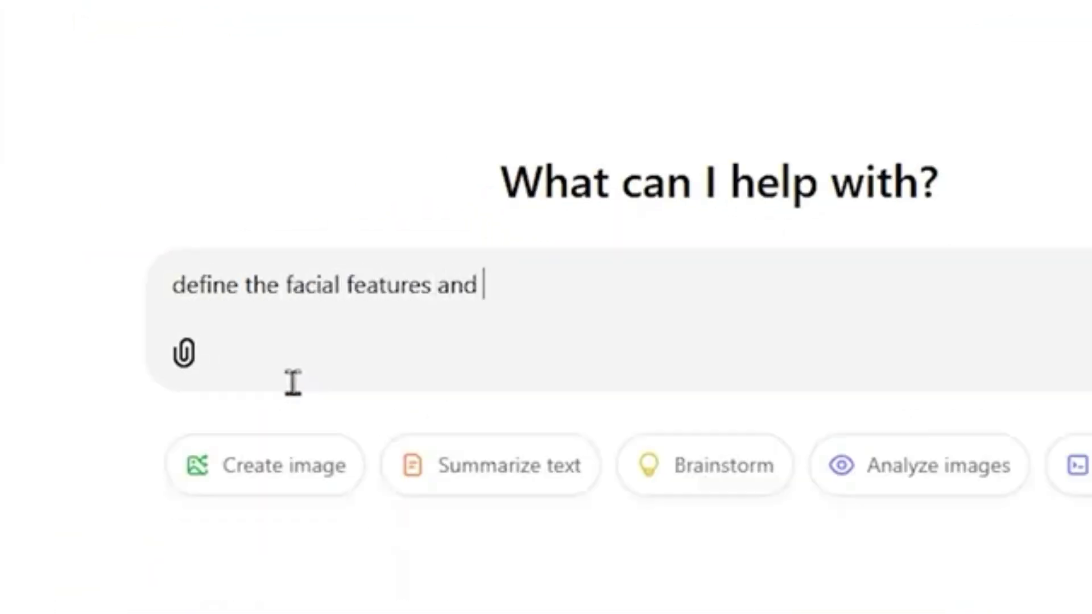
type(" of a cute cartoon girl ch")
type("aracter")
key("Return")
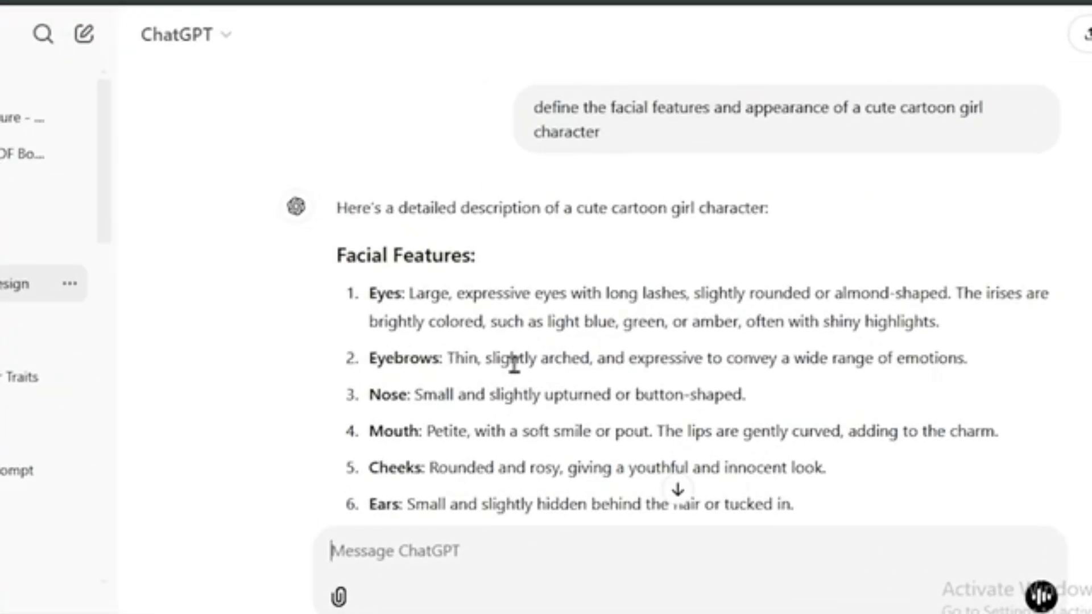
scroll(513, 364, "down", 2)
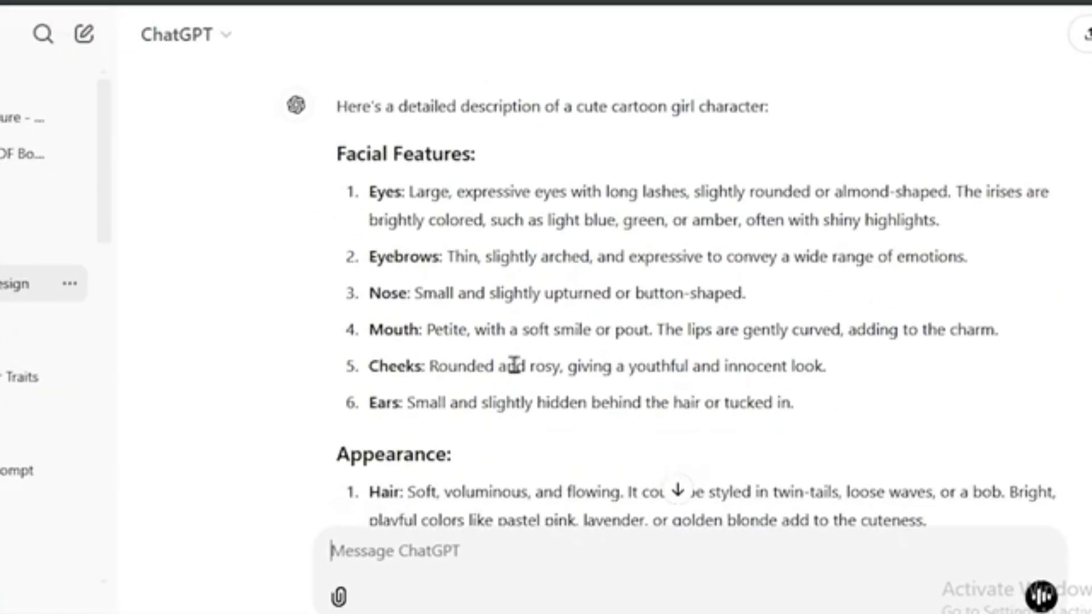
scroll(514, 364, "up", 2)
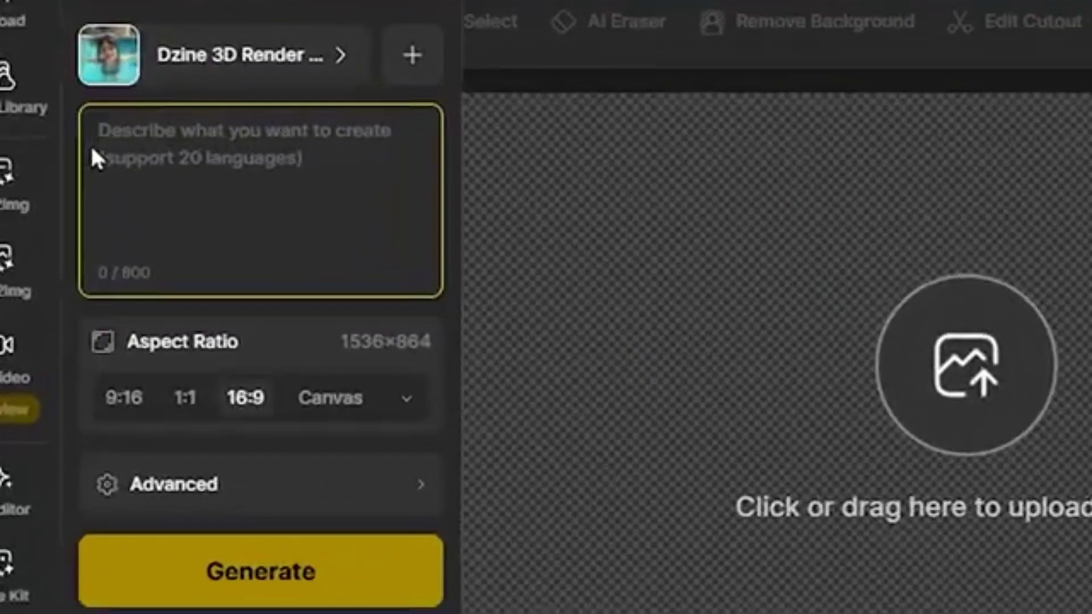
In Dzine, enter the prompt "A cute girl with big expensive eyes , wavy brown hairs , she is wearing a pony , wearing pink , purple dress , cute"
type("A cute girl with big")
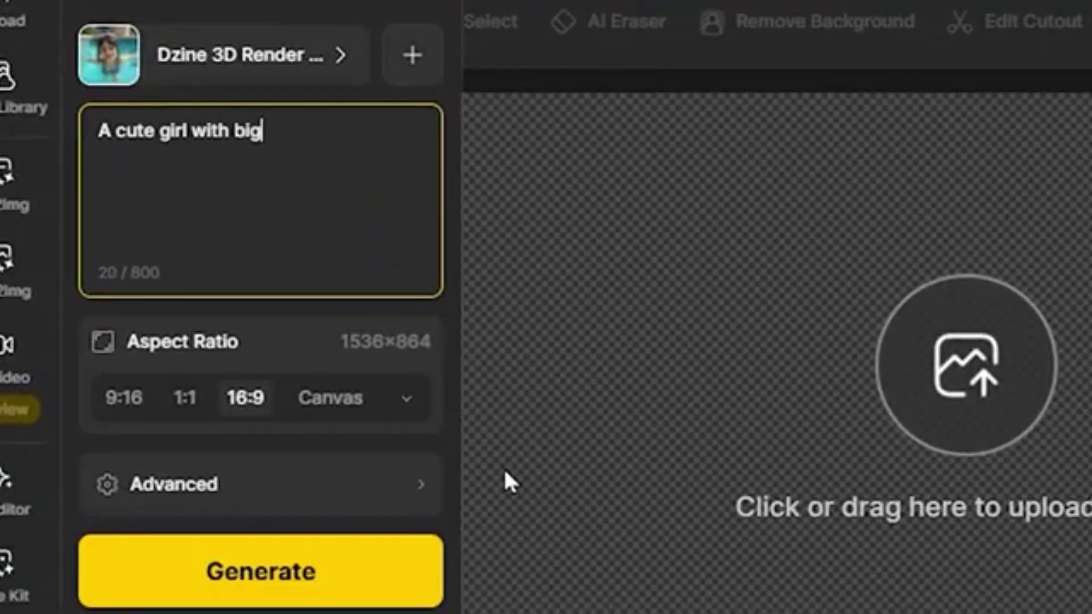
type(" expensive eyes , wavy brown hairs , she is wearing a pont")
type(" , wearing pink , purple dress , cute")
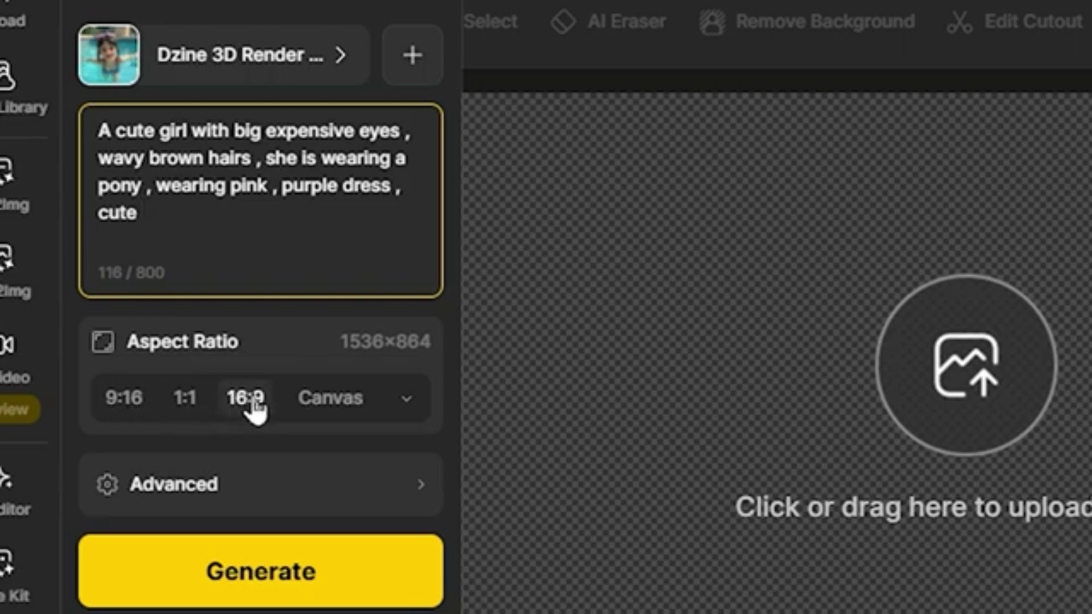
Generate the character sheet from the prompt at a 16:9 aspect ratio
left_click(228, 401)
left_click(193, 401)
left_click(246, 405)
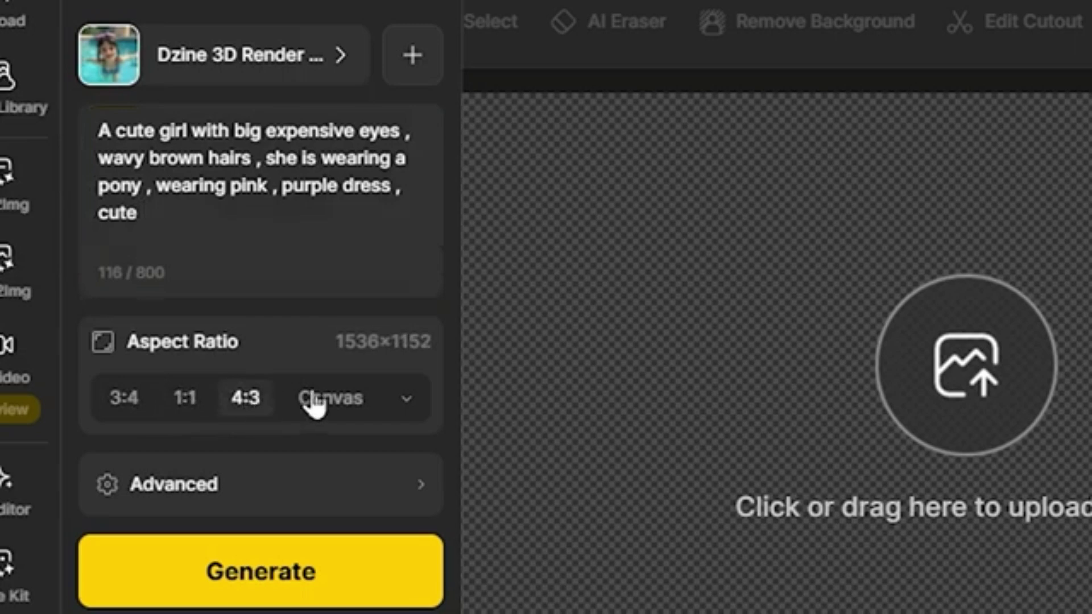
left_click(278, 576)
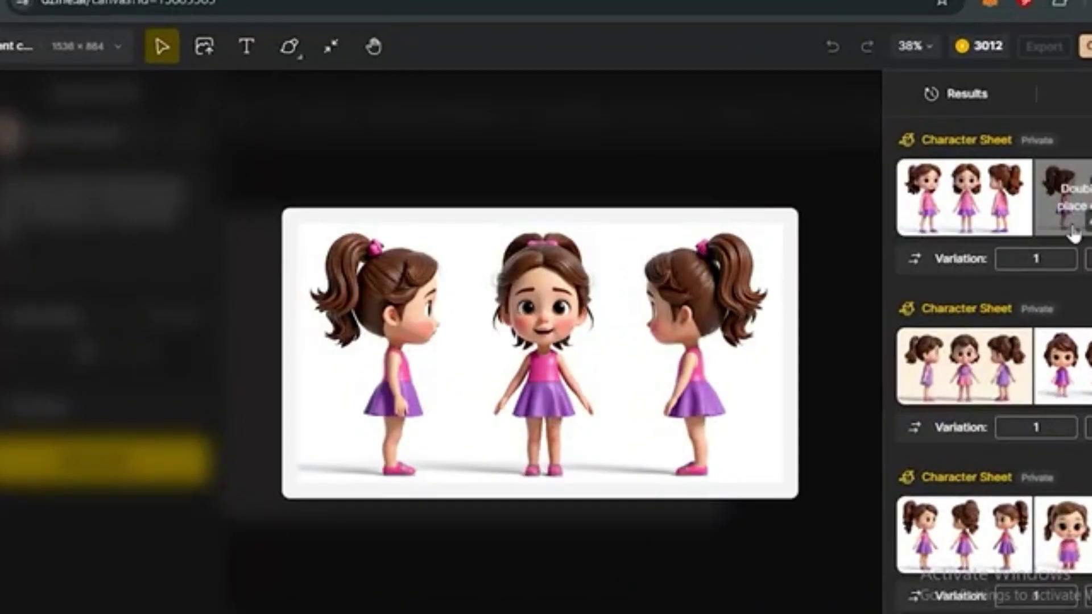
Place the white-background sheet with the pink top and purple skirt on the canvas and save it as an image
double_click(917, 346)
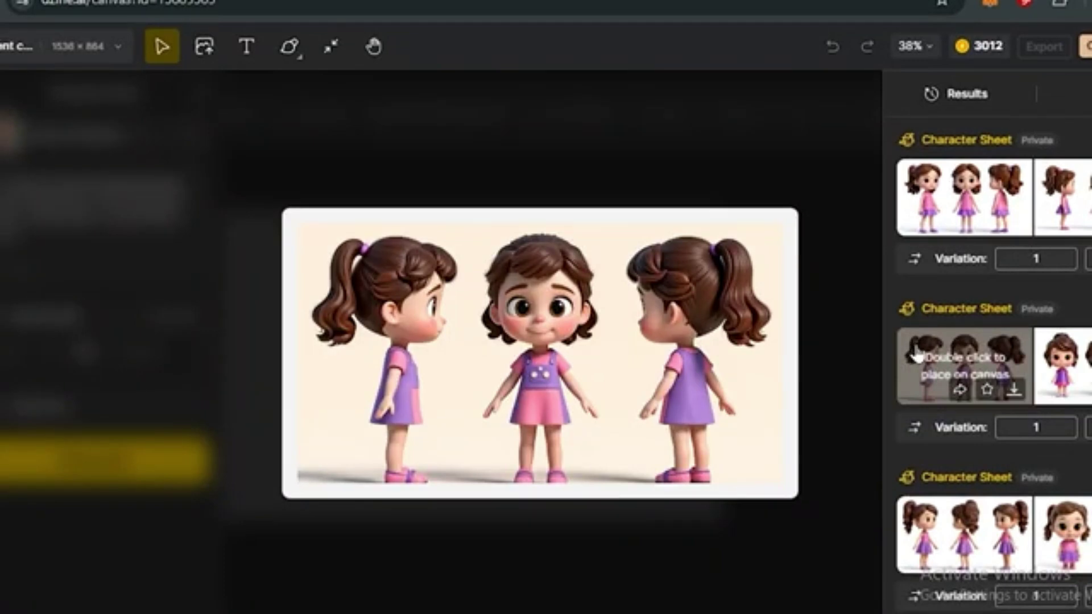
double_click(1055, 224)
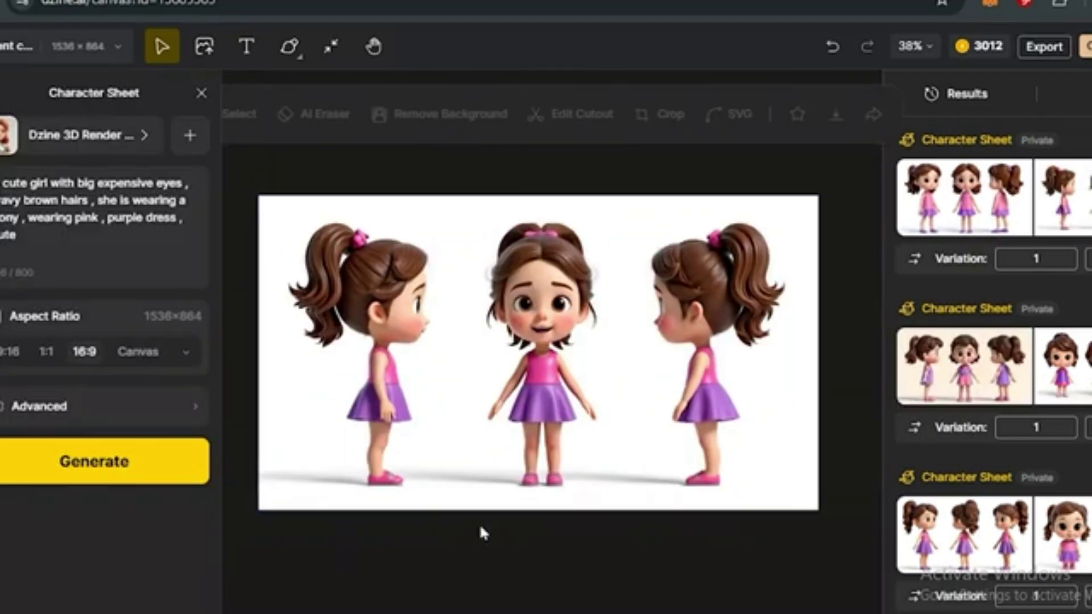
right_click(562, 336)
left_click(637, 339)
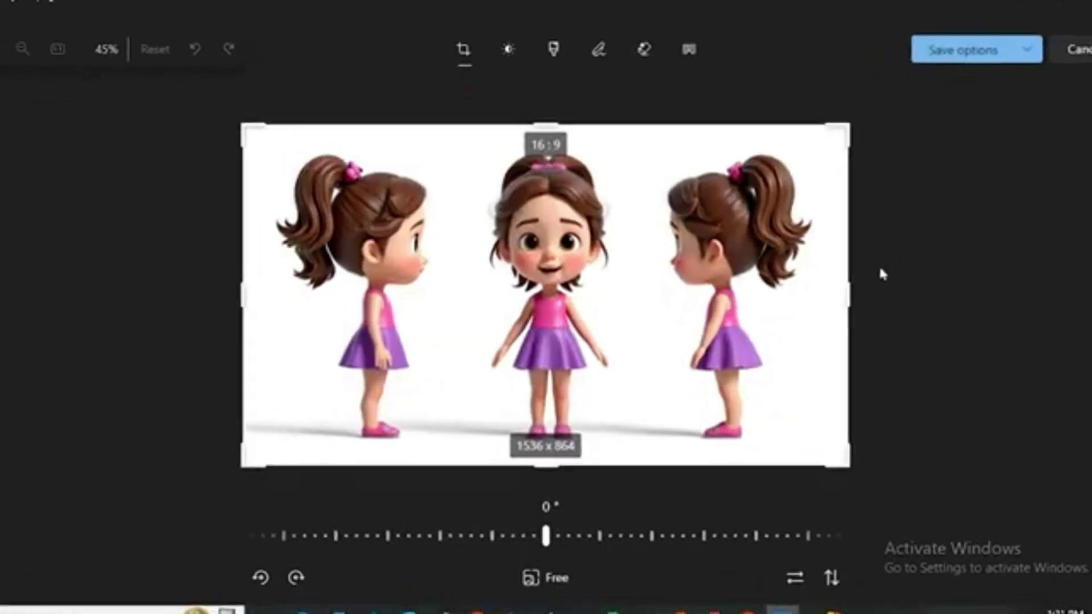
In Photos, crop the character sheet into separate front and side view images, save them, and inspect the front view up close
left_click_drag(629, 290, 456, 290)
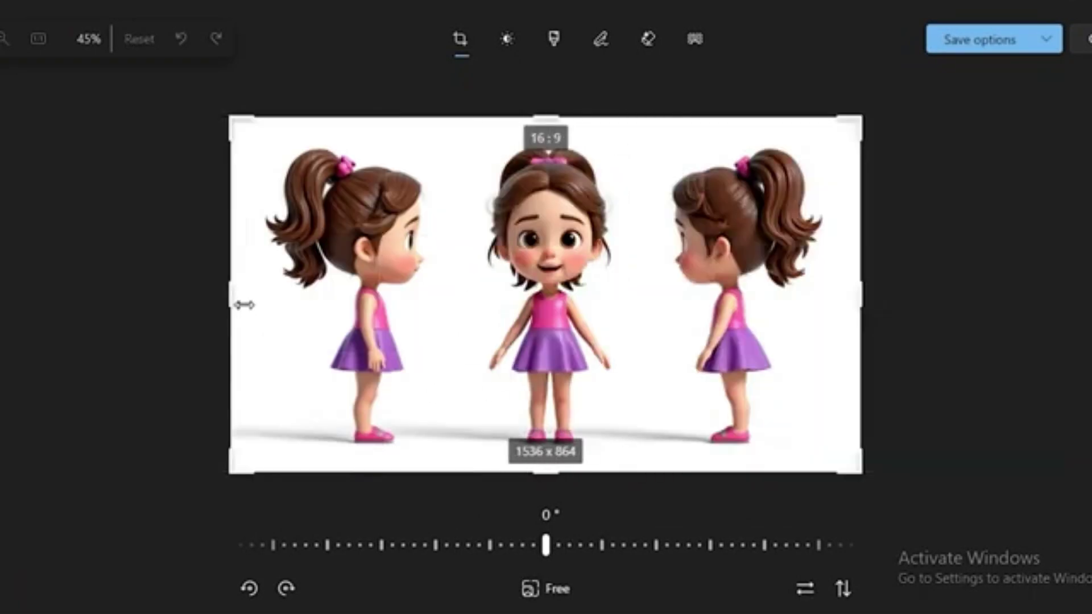
left_click_drag(234, 296, 478, 293)
left_click_drag(738, 294, 622, 295)
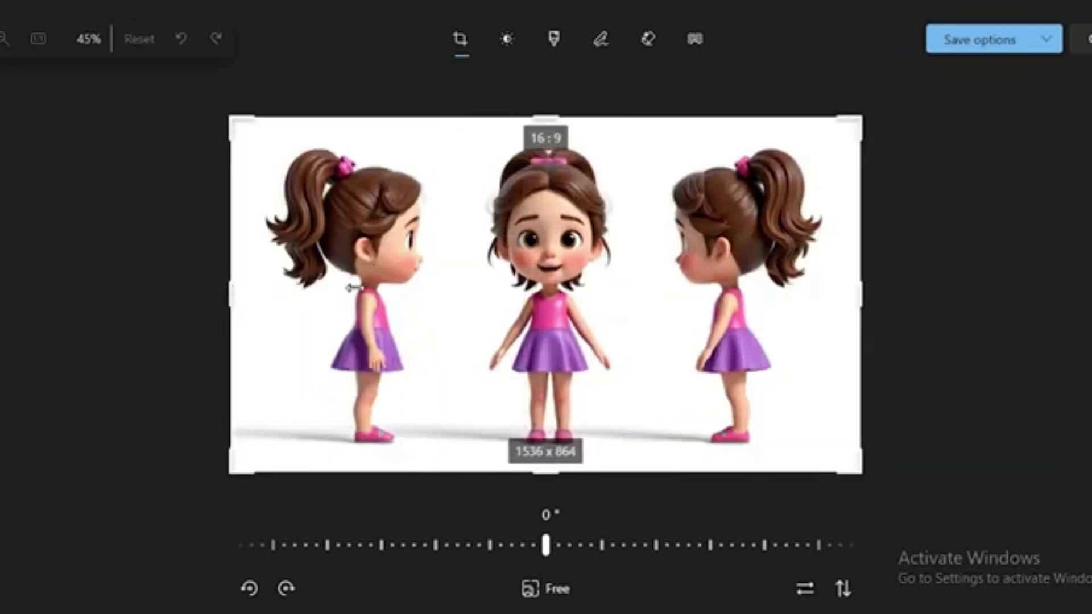
left_click_drag(353, 287, 649, 285)
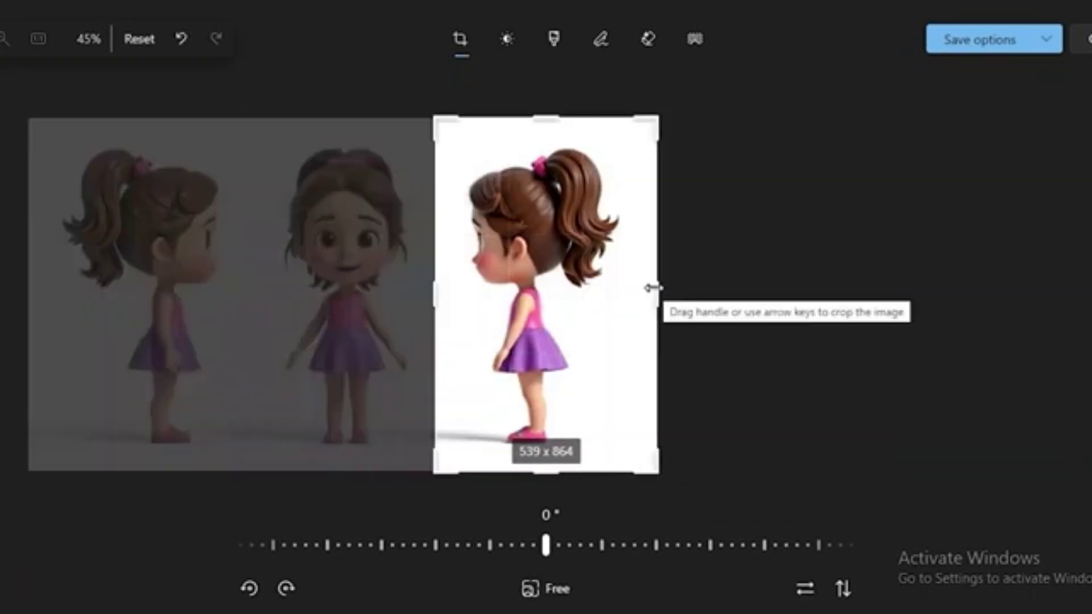
left_click(933, 39)
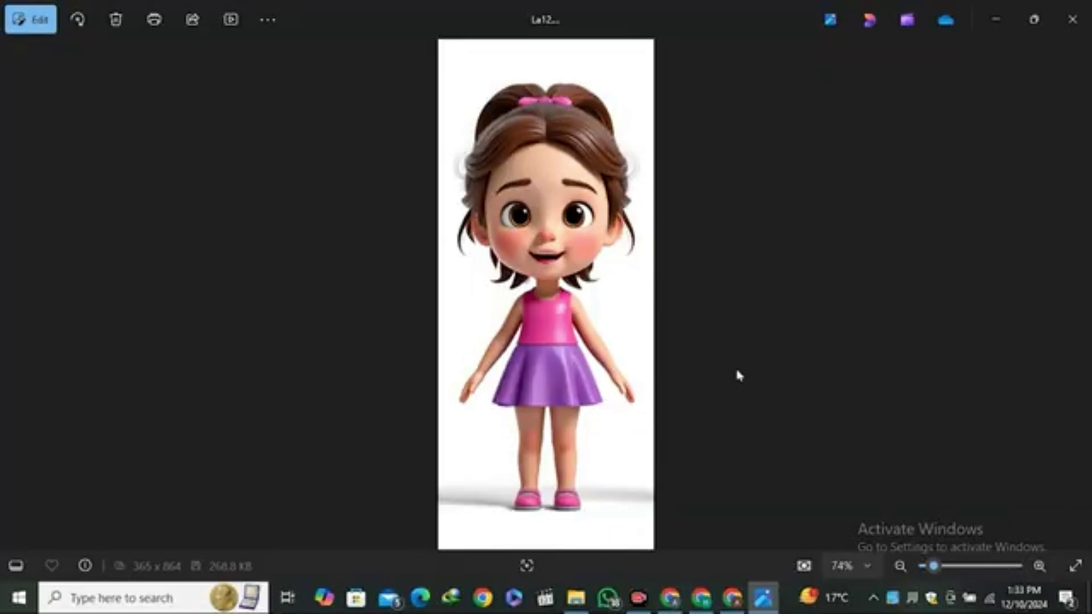
scroll(546, 245, "up", 3)
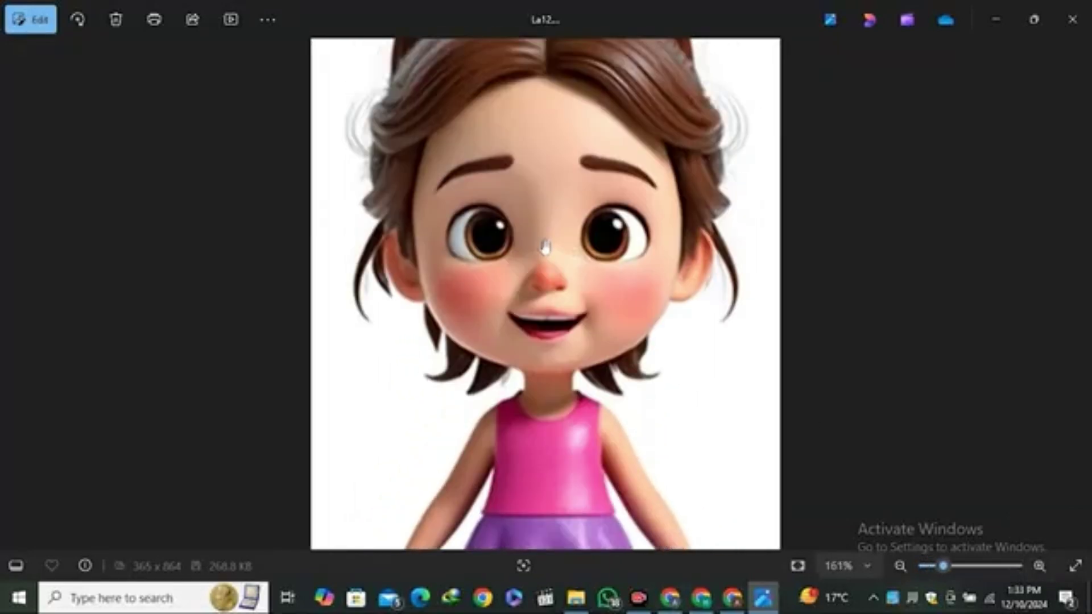
scroll(545, 246, "down", 4)
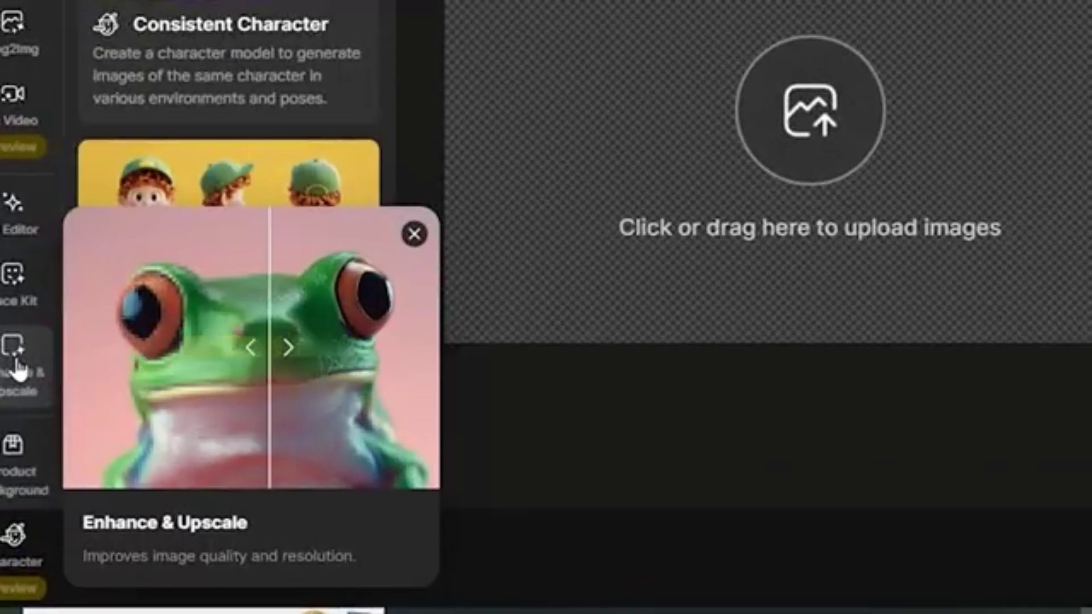
In Dzine, open the Enhance & Upscale tool and upload the front-view image La12 from Downloads
left_click(19, 367)
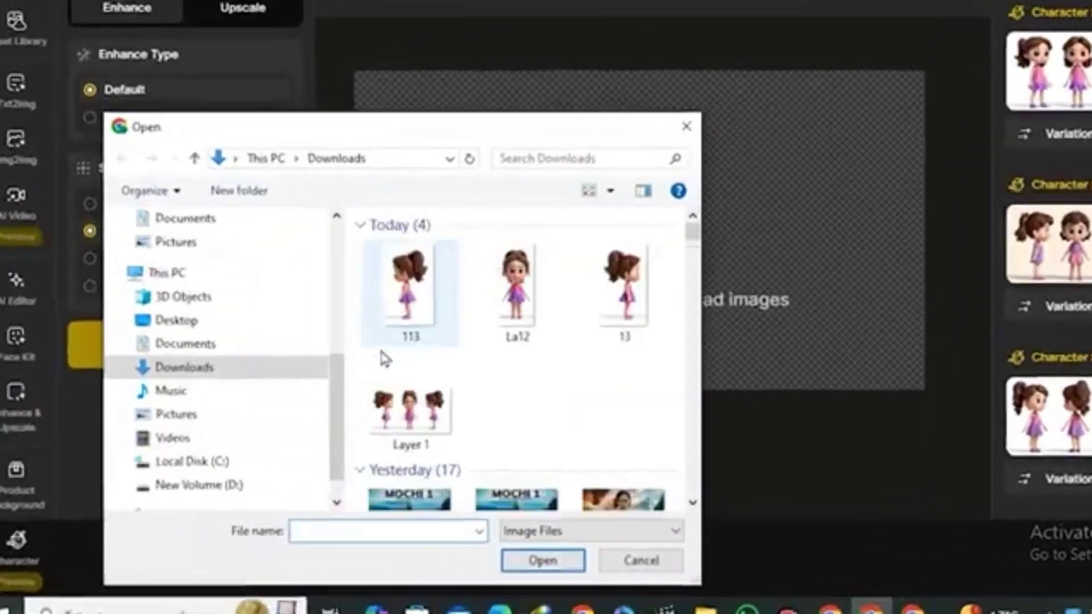
left_click(408, 295)
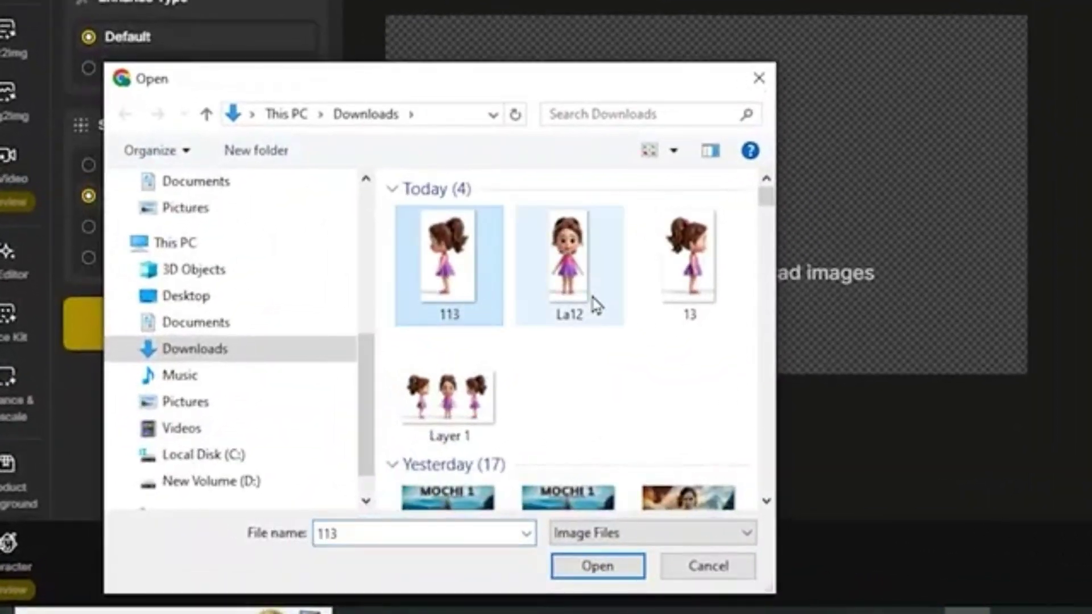
left_click(568, 267)
left_click(591, 569)
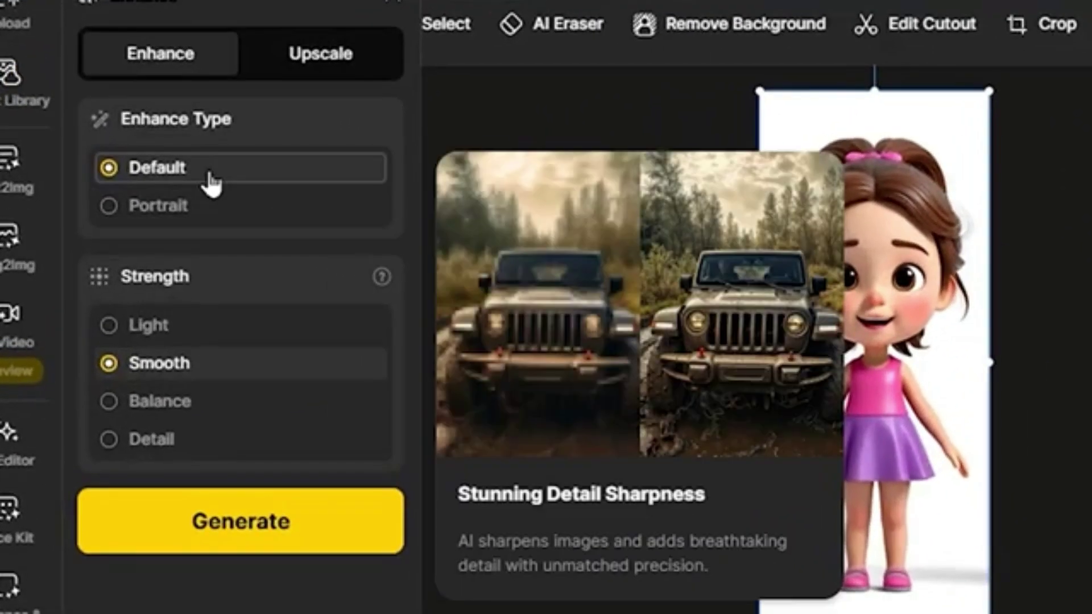
Enhance the front-view character image with the Portrait enhance type and Creative strength
mouse_move(137, 197)
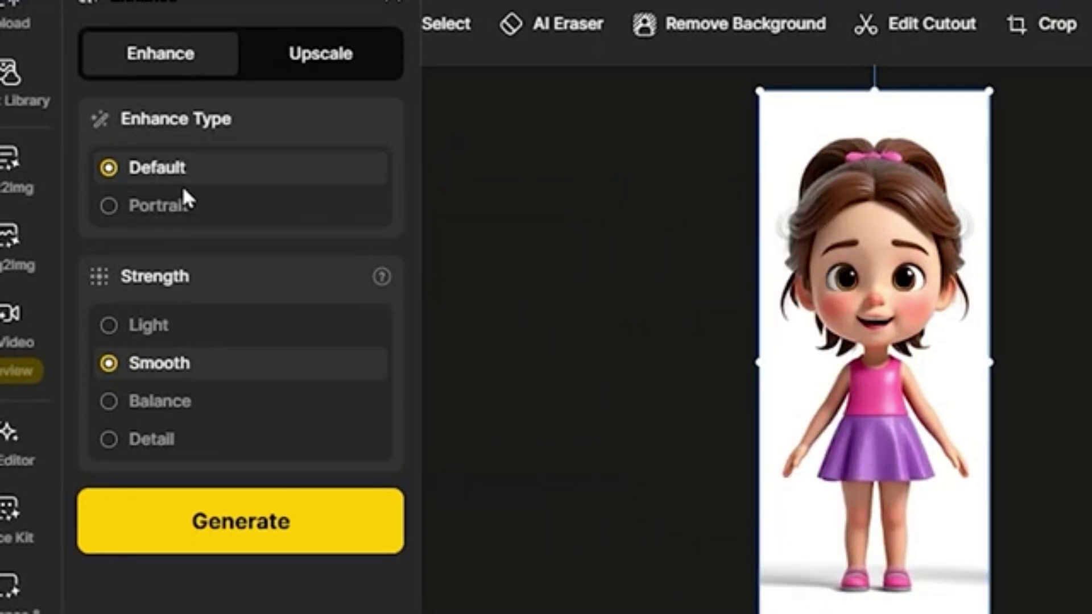
left_click(113, 208)
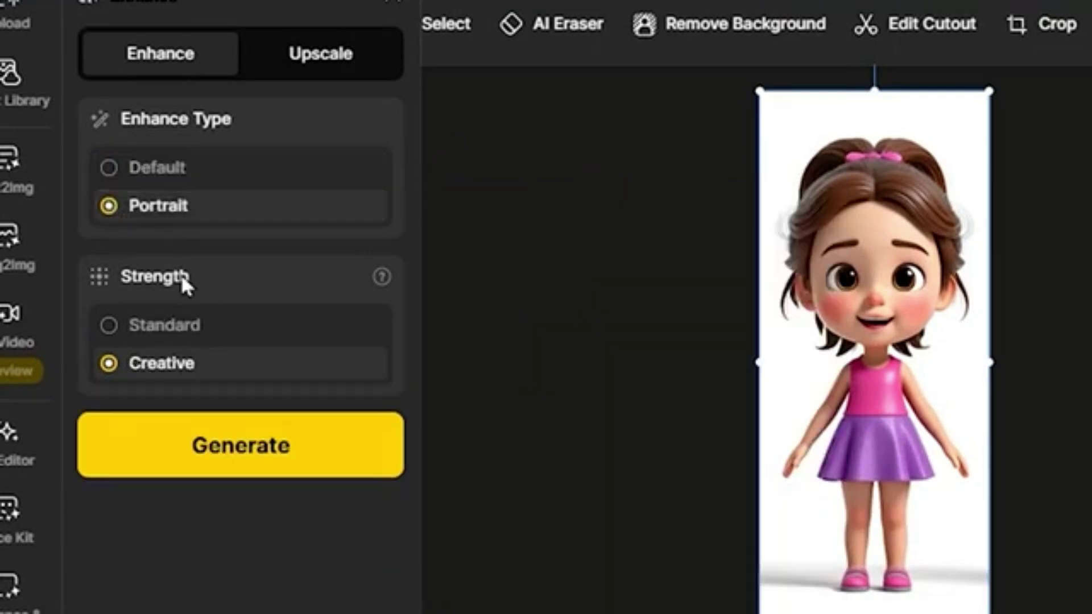
left_click(201, 433)
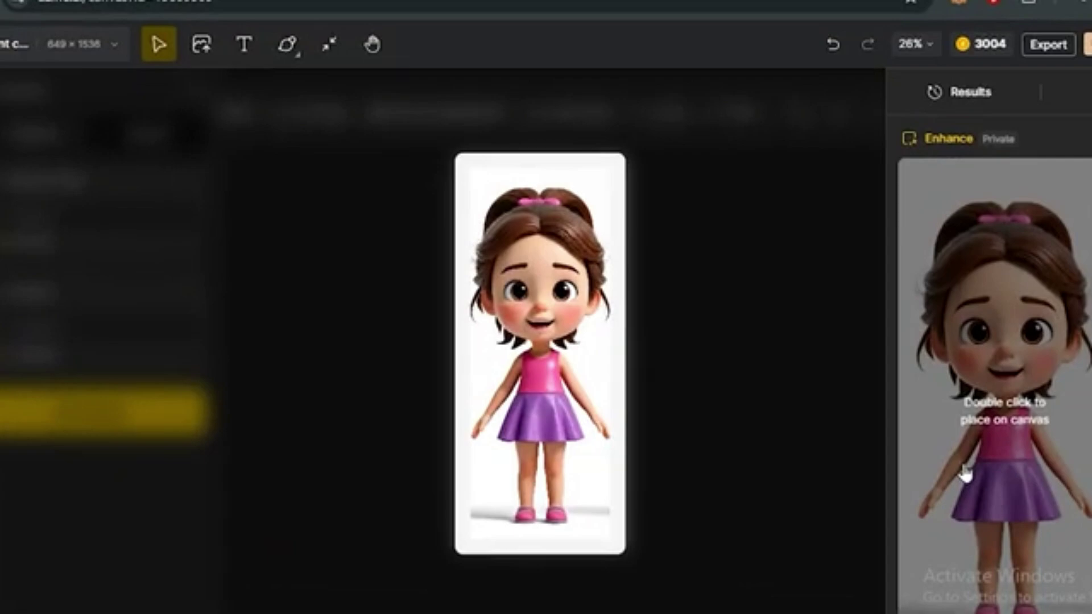
Save the enhanced front-view character from the canvas as an image and preview the earlier pink-background character sheet results
right_click(553, 264)
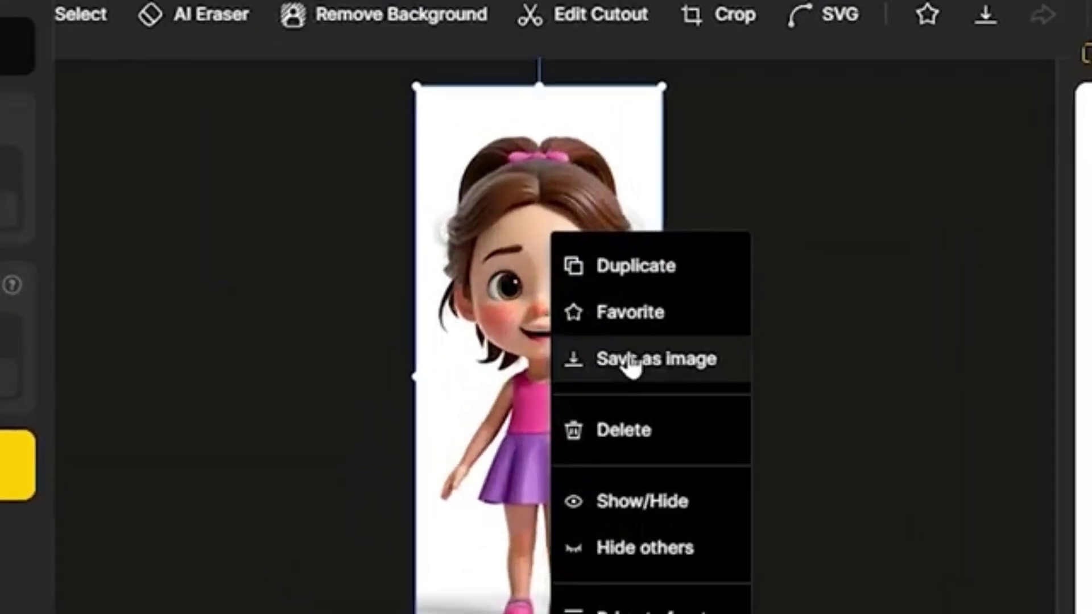
left_click(602, 349)
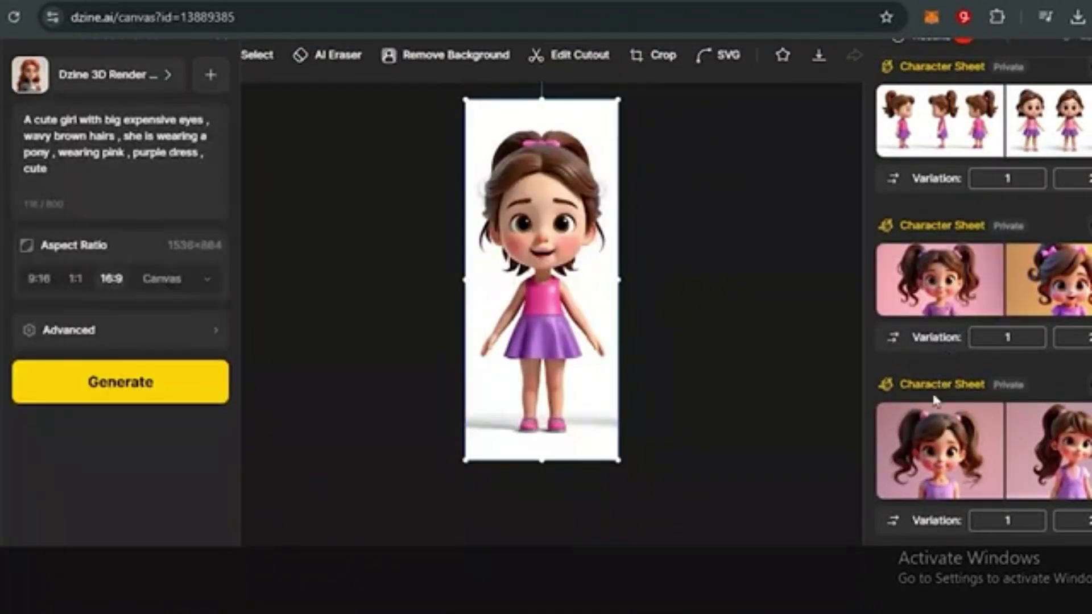
mouse_move(1042, 466)
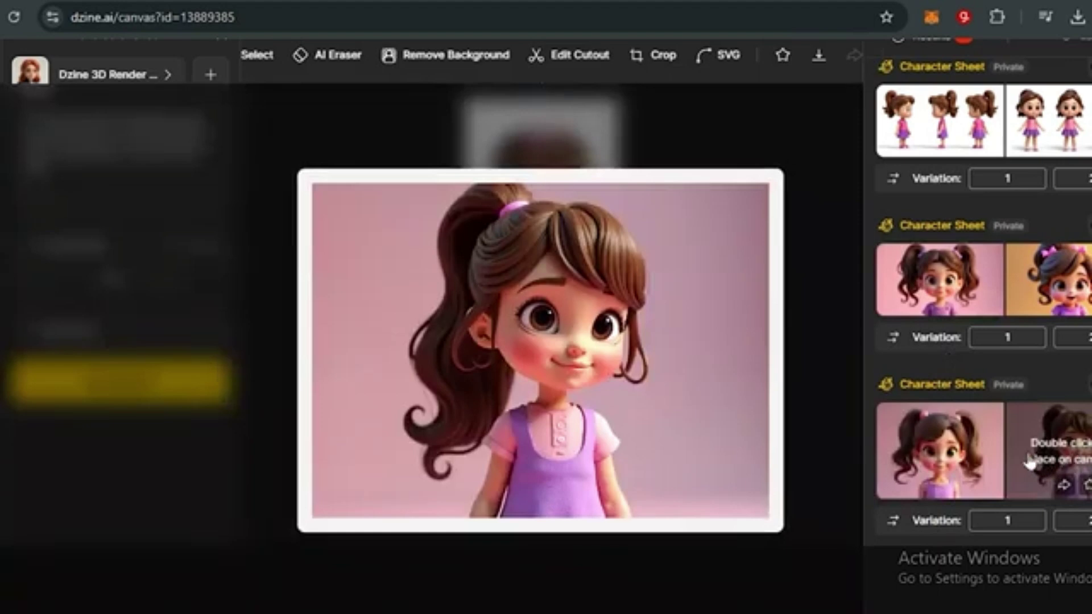
mouse_move(961, 463)
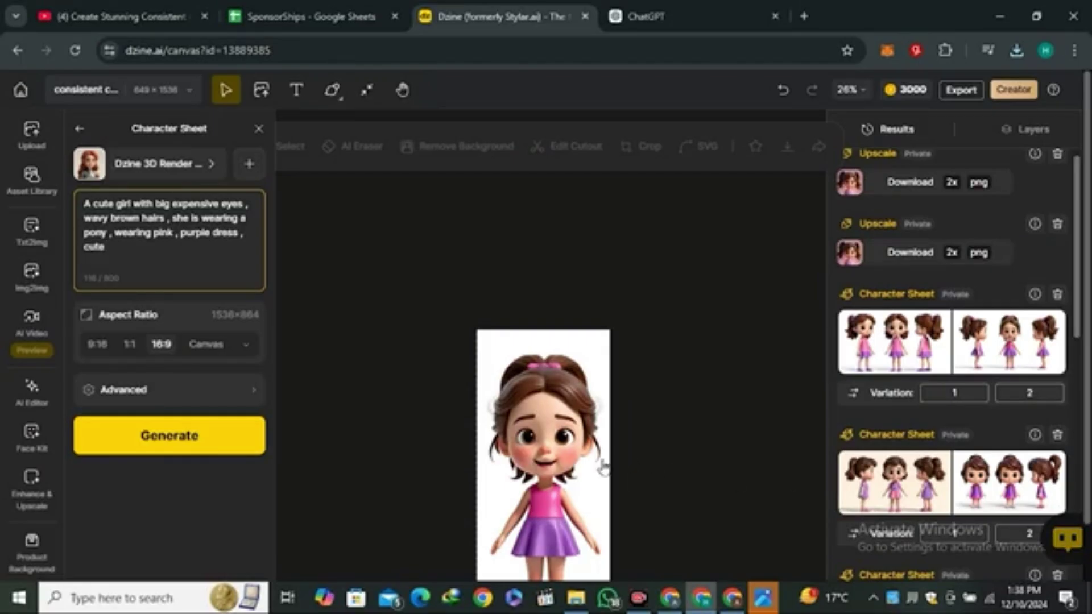
In Consistent Character, start a new character and upload the image consistent character_2x (1) from Downloads as its reference
left_click_drag(108, 247, 83, 207)
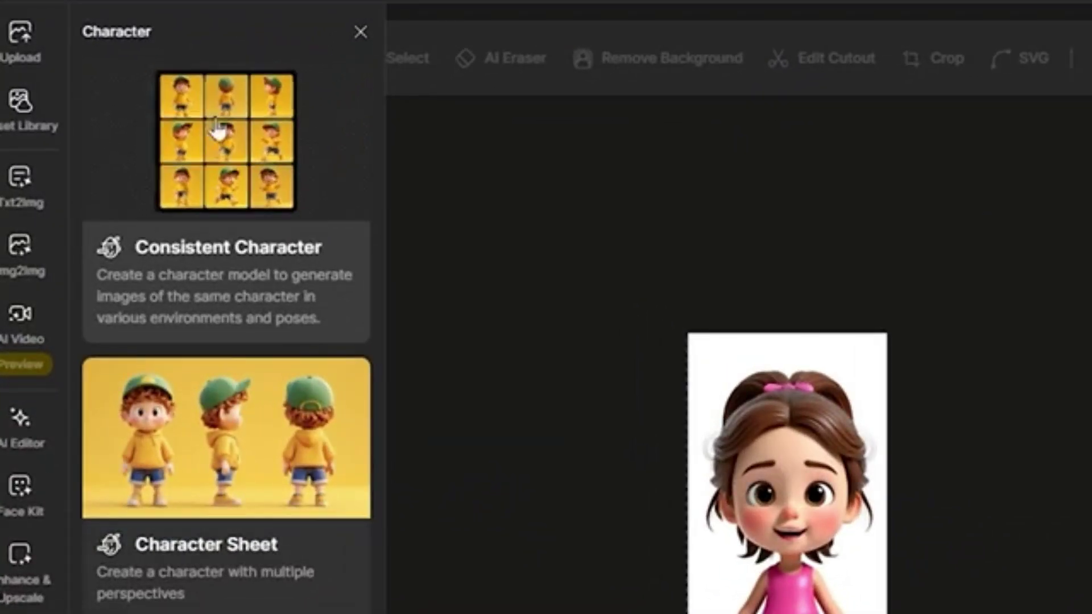
left_click(244, 178)
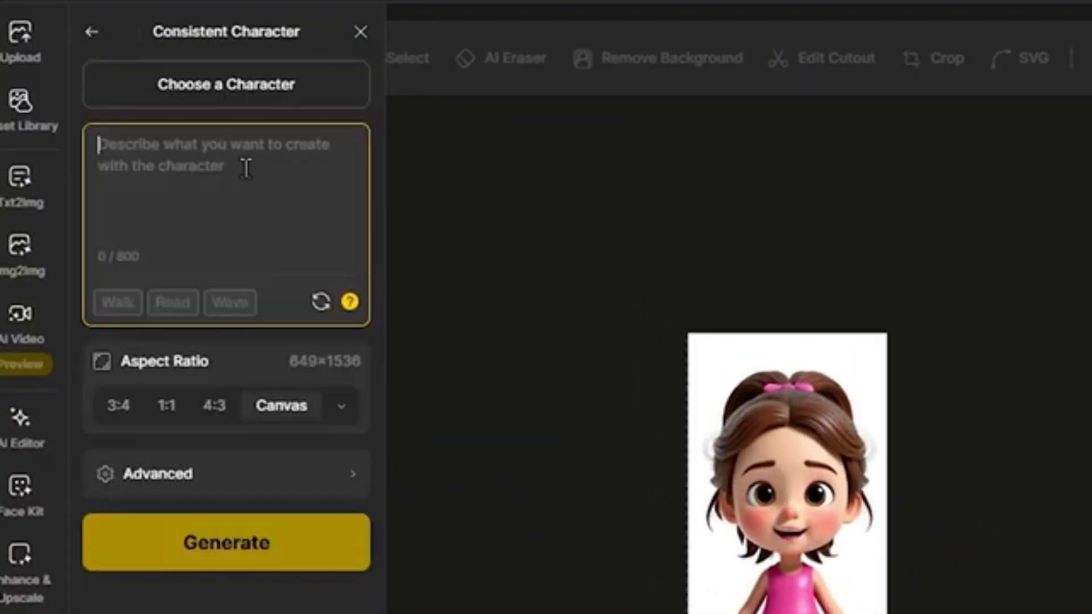
left_click(226, 93)
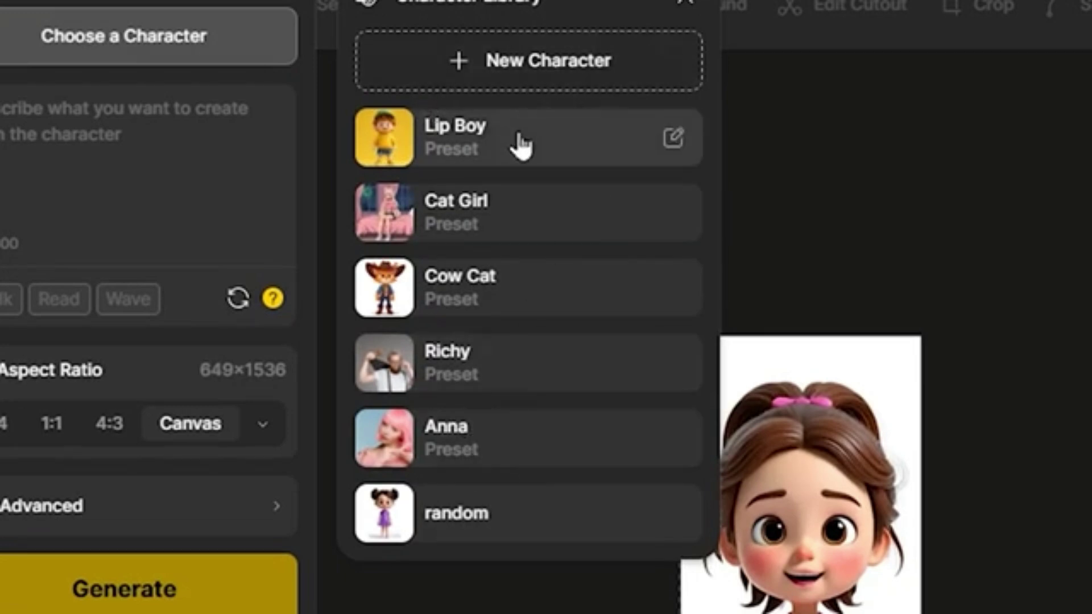
left_click(556, 86)
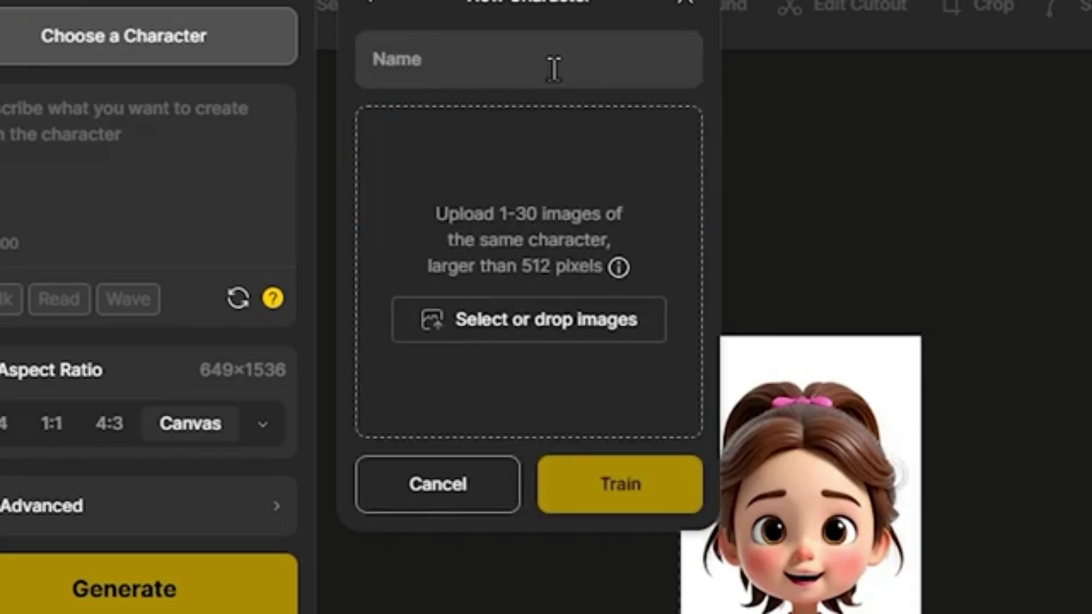
left_click(523, 205)
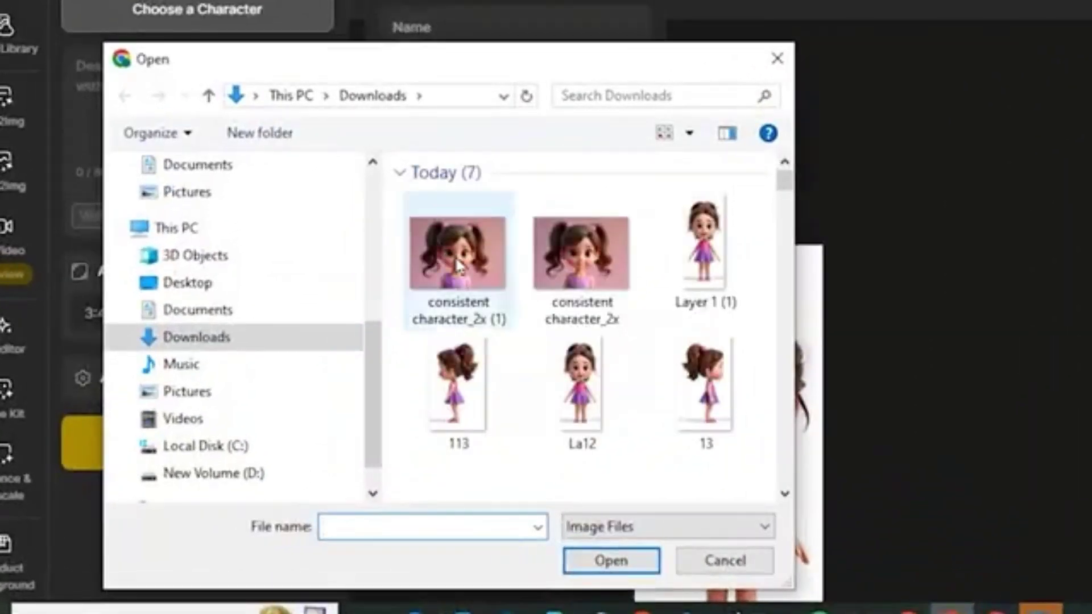
left_click(353, 340)
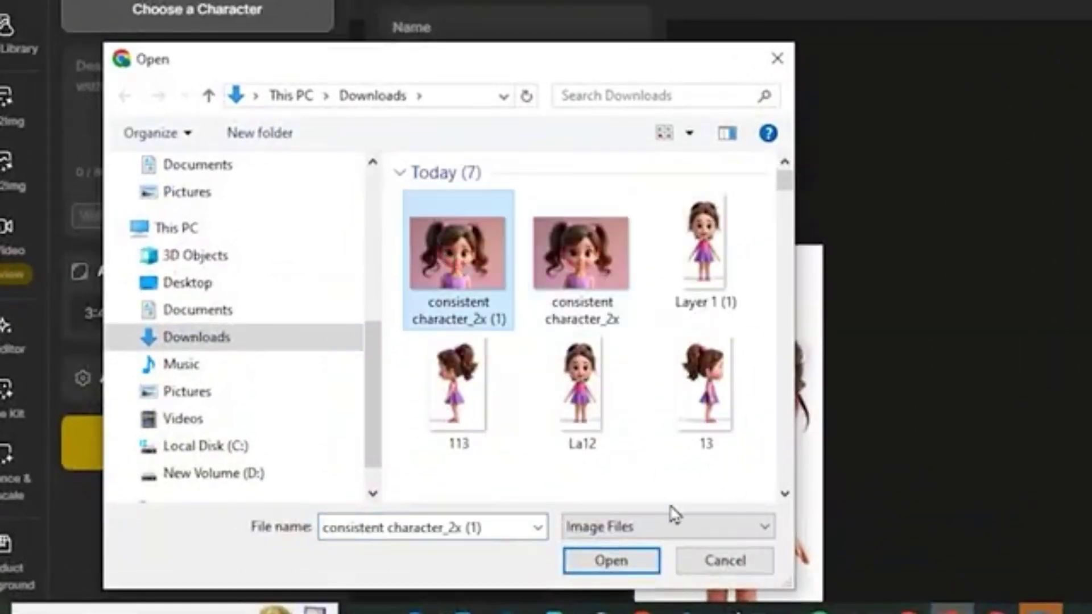
left_click(638, 572)
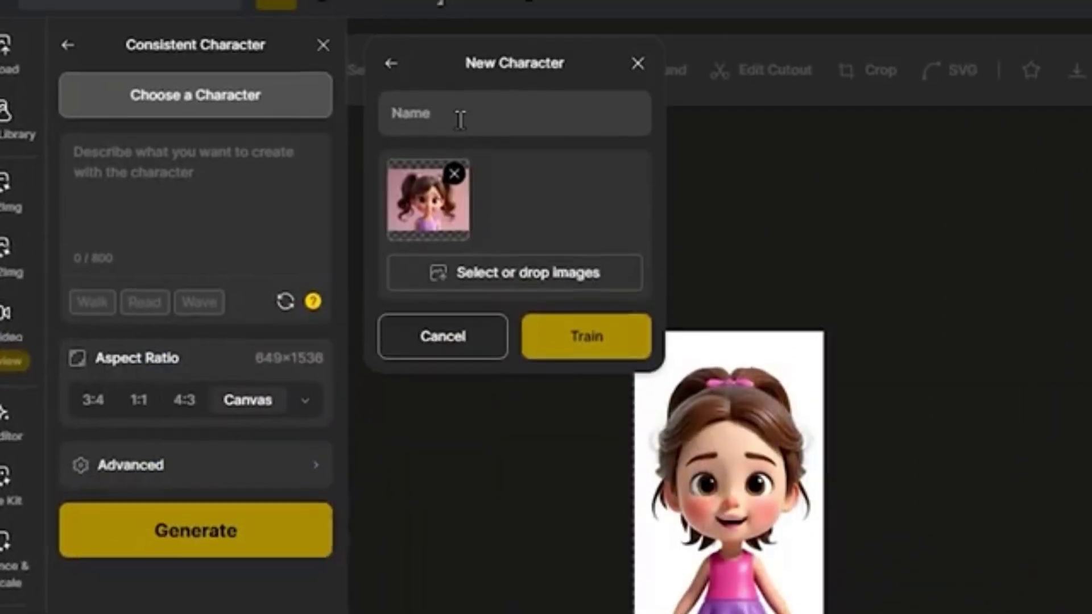
Name the new character sara and train it
left_click(457, 31)
type("sara")
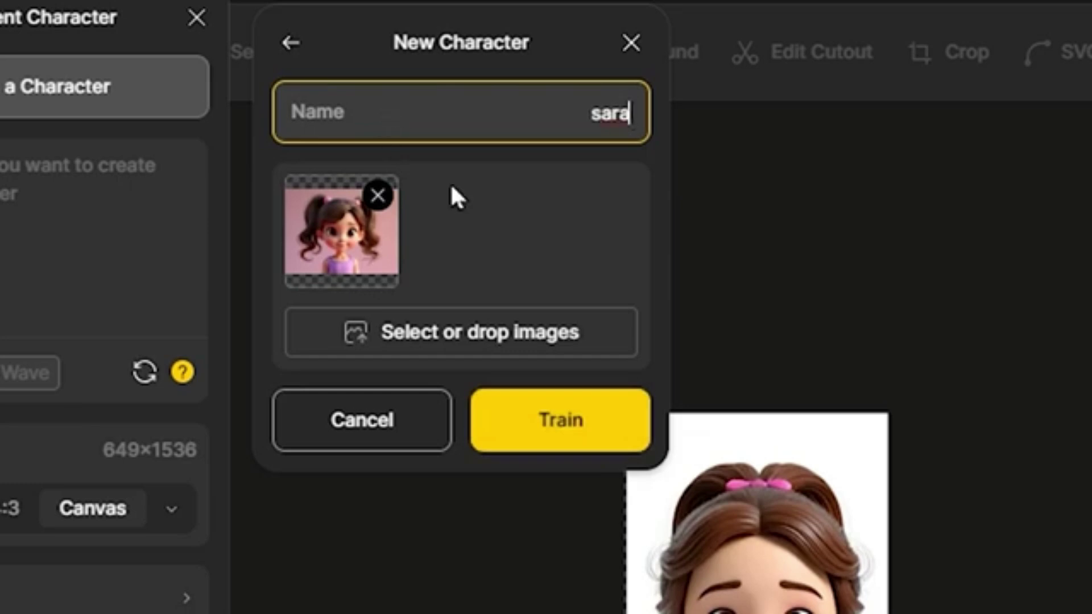
left_click(555, 420)
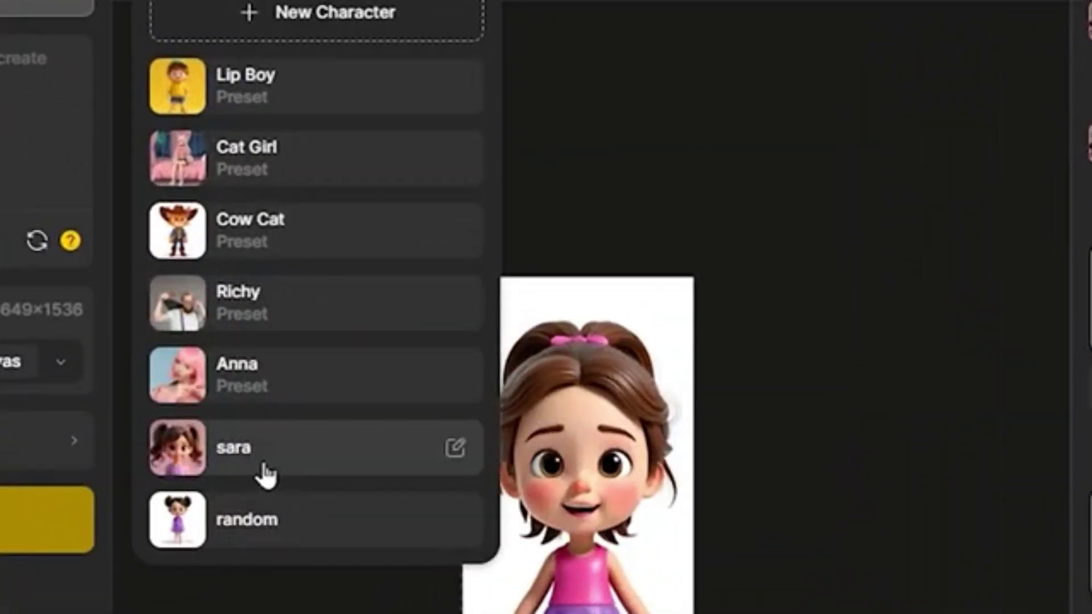
Choose the sara character and add "she is sleeping in the morning" to the end of its prompt
left_click(266, 472)
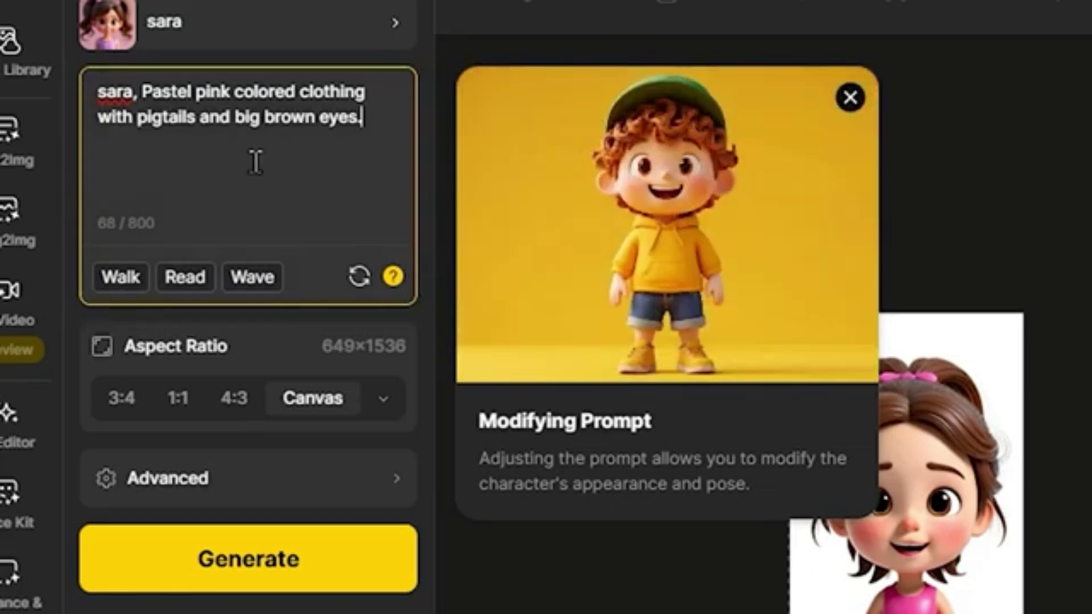
type("she is sl")
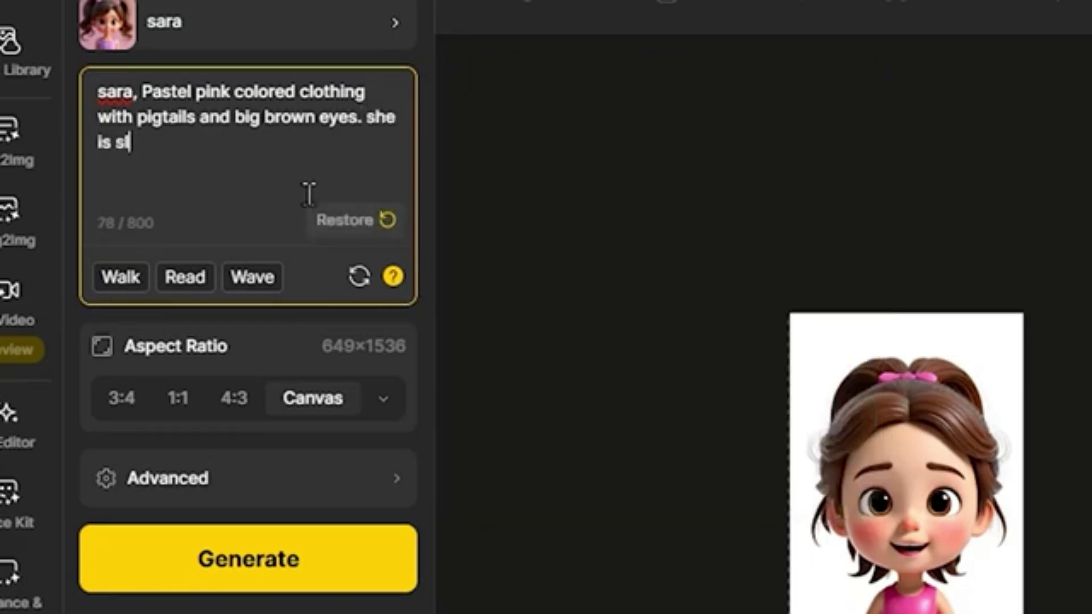
type("eeping in the morning")
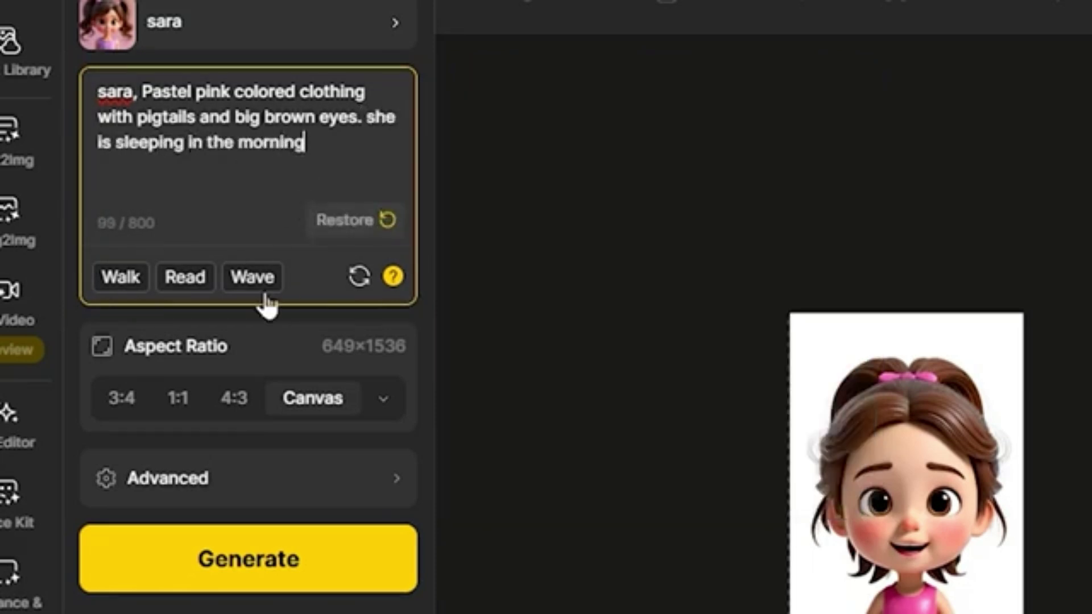
Set the aspect ratio to Desktop 16:9, generate the images of sara sleeping, and look over the results
left_click(381, 401)
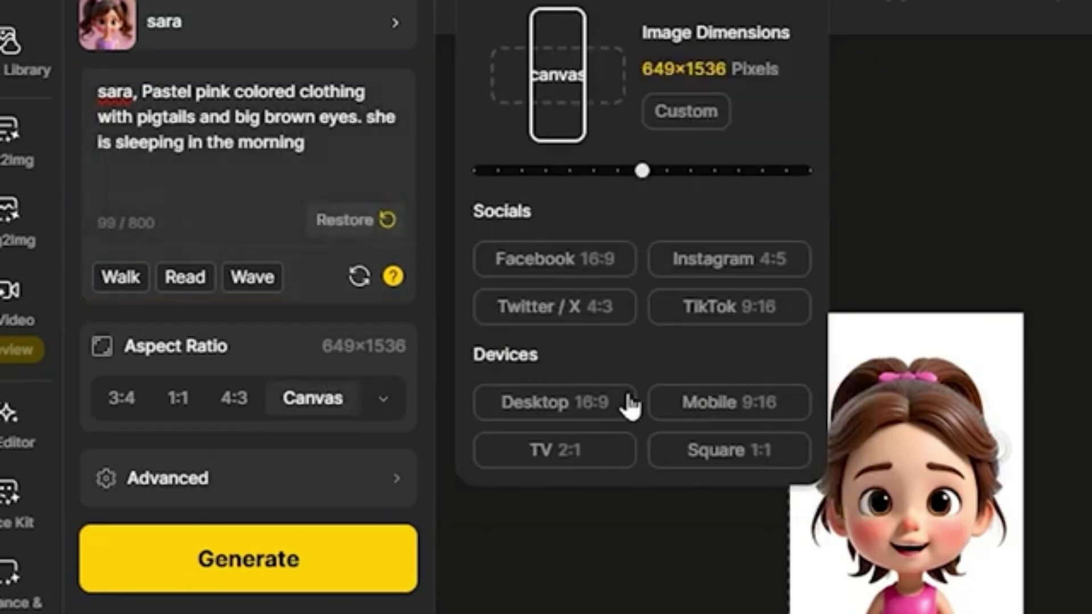
left_click(575, 408)
left_click(288, 543)
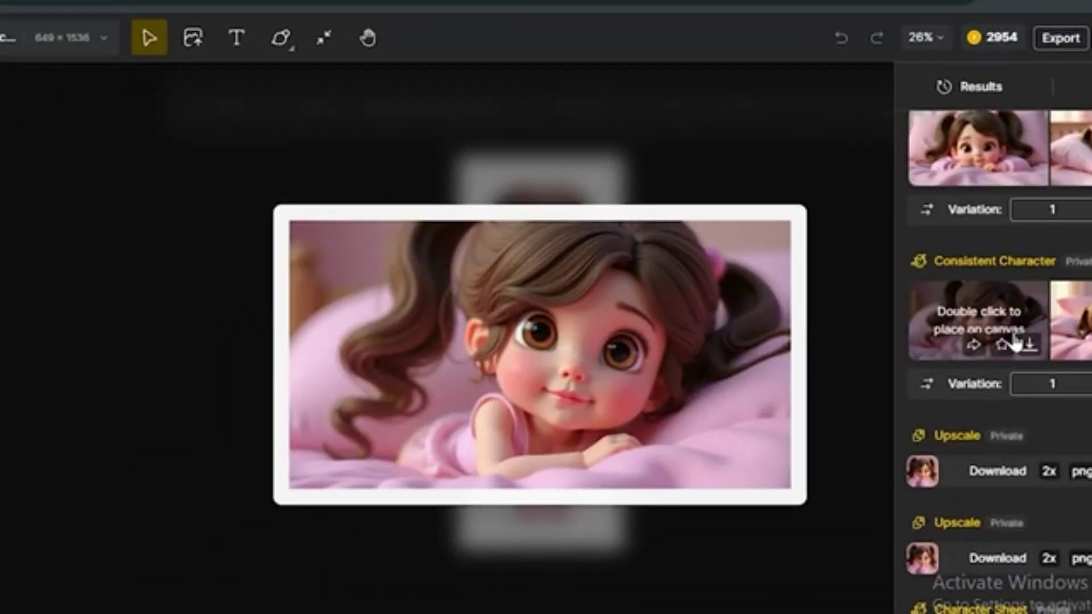
double_click(1083, 340)
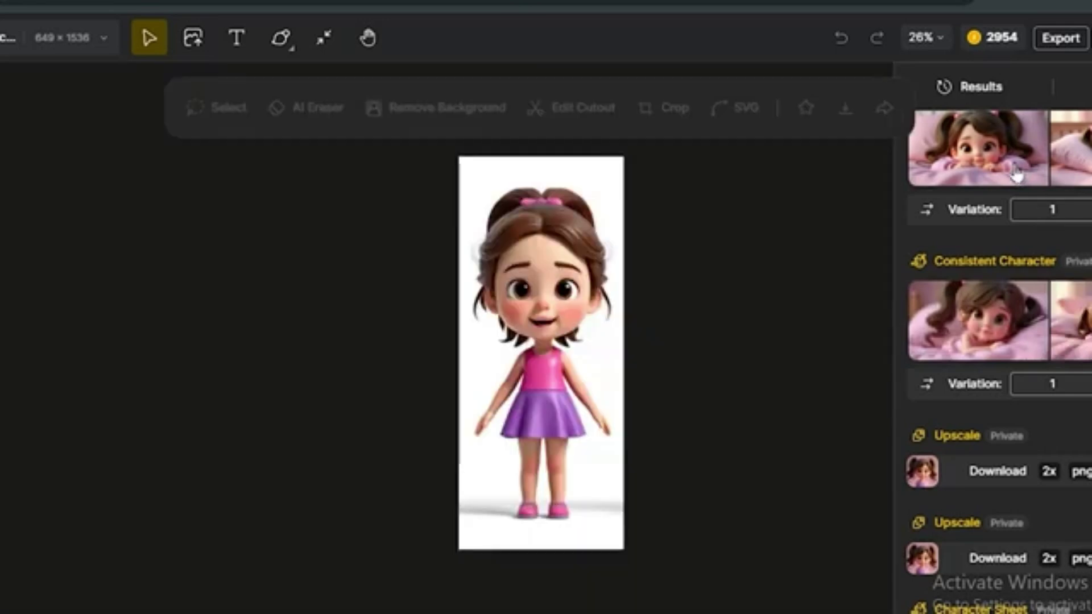
scroll(1077, 170, "down", 1)
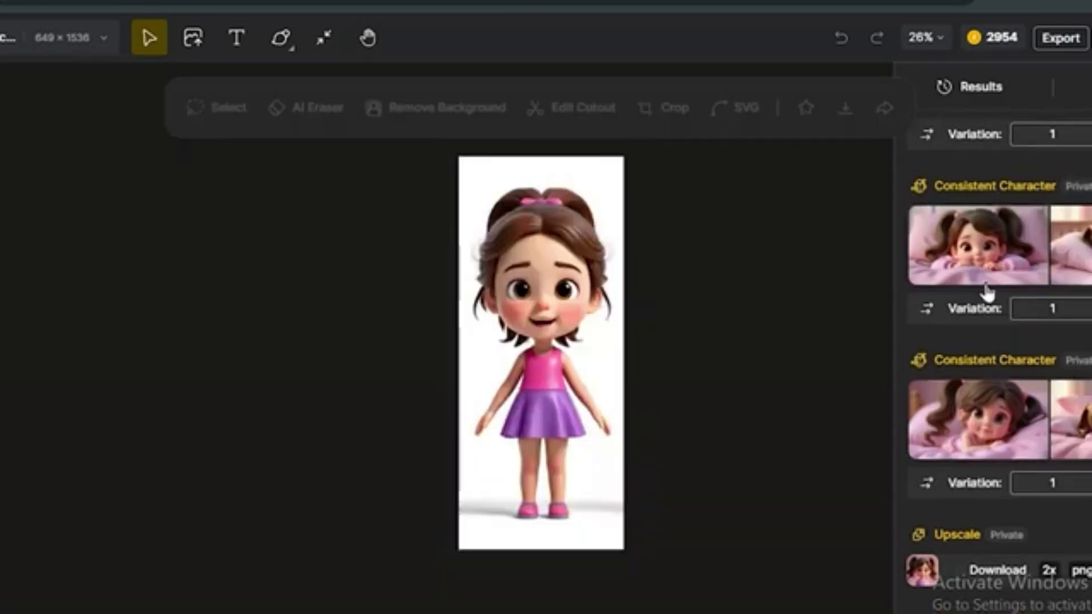
mouse_move(963, 265)
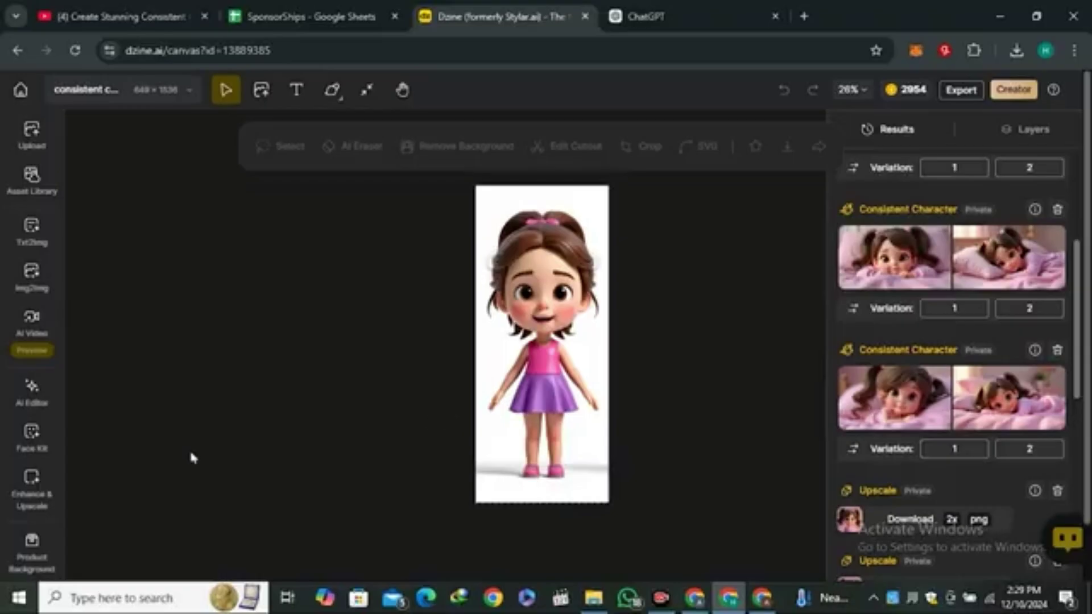
Open Consistent Character again, choose the character random and generate images with the prompt "riding a sheep"
scroll(32, 546, "down", 1)
left_click(32, 541)
left_click(197, 145)
left_click(192, 106)
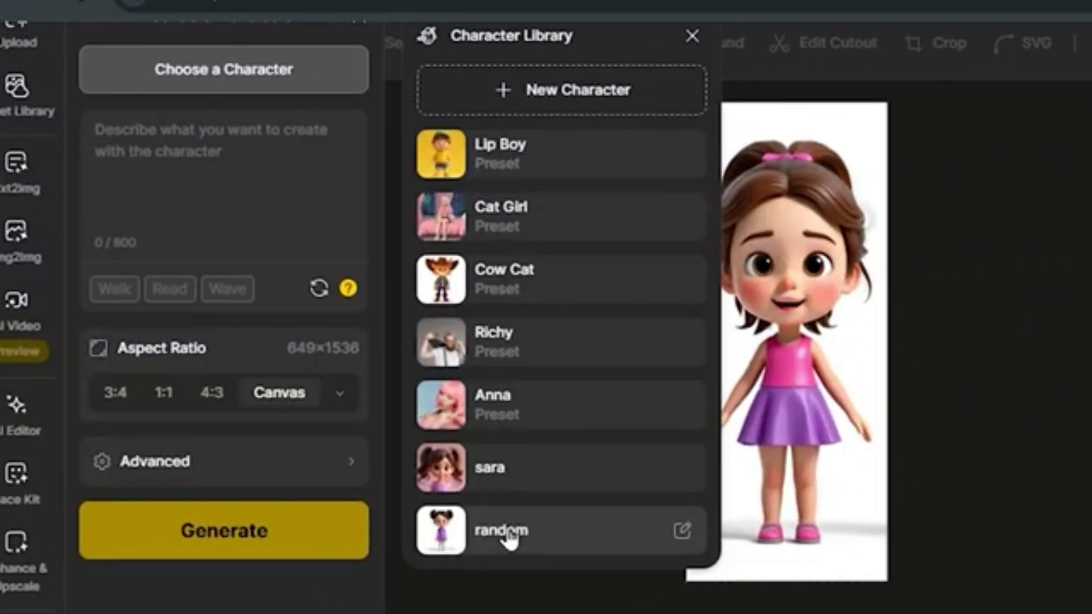
left_click(278, 405)
left_click(234, 178)
type("riding a sheep")
left_click(241, 535)
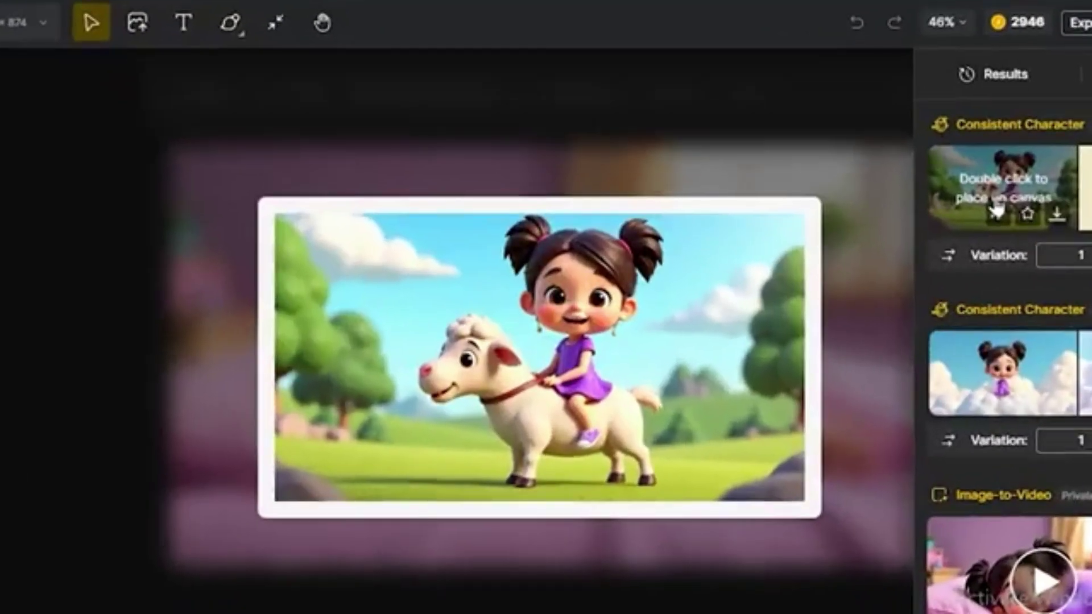
Preview the sheep and cloud images and place the girl riding the sheep in the green field on the canvas
double_click(1005, 206)
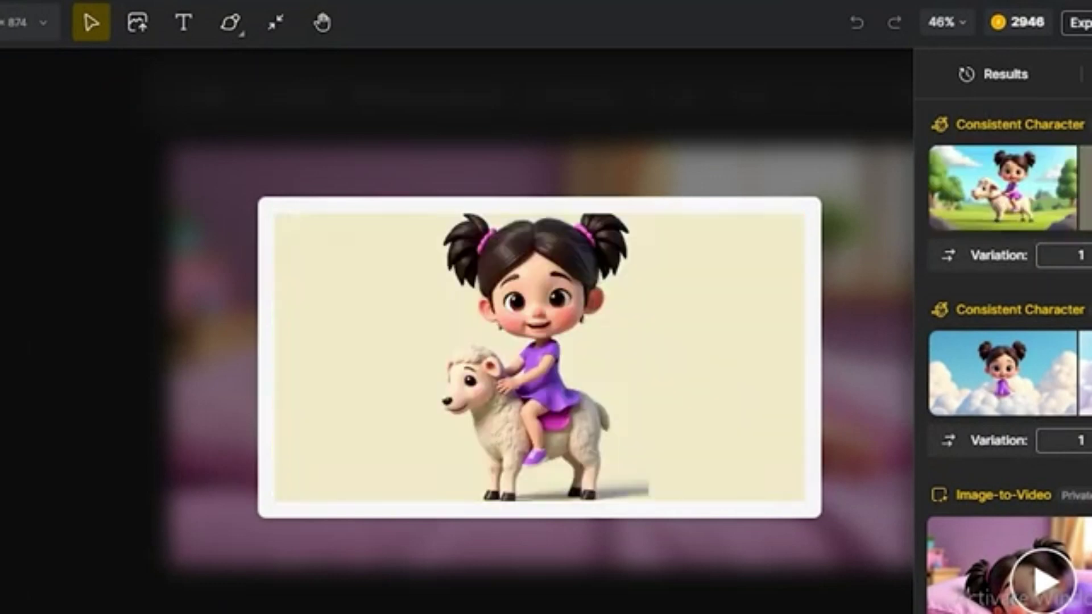
double_click(1048, 198)
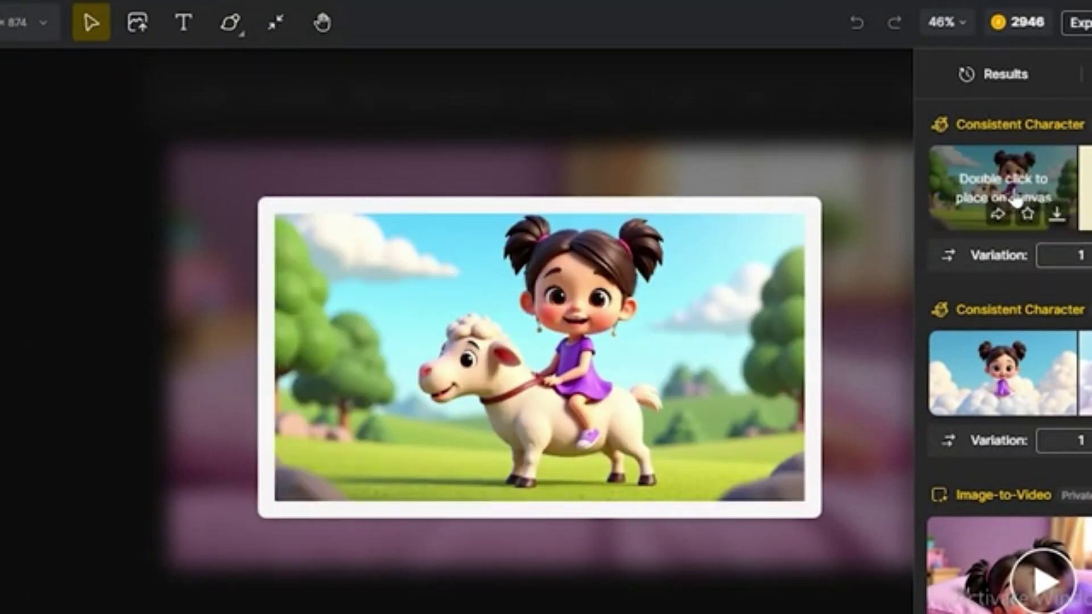
double_click(993, 398)
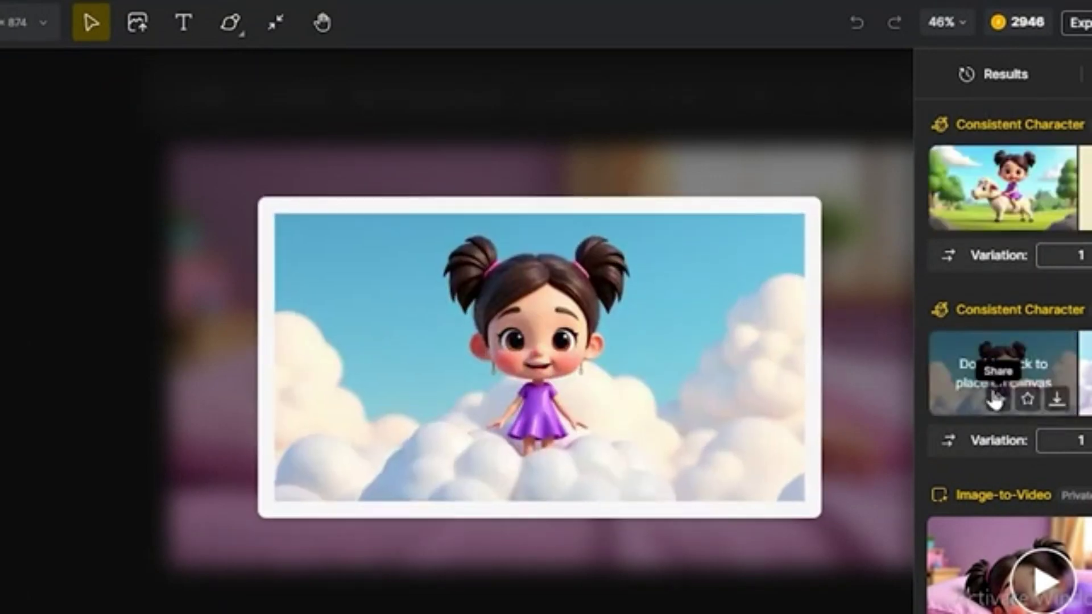
double_click(1085, 375)
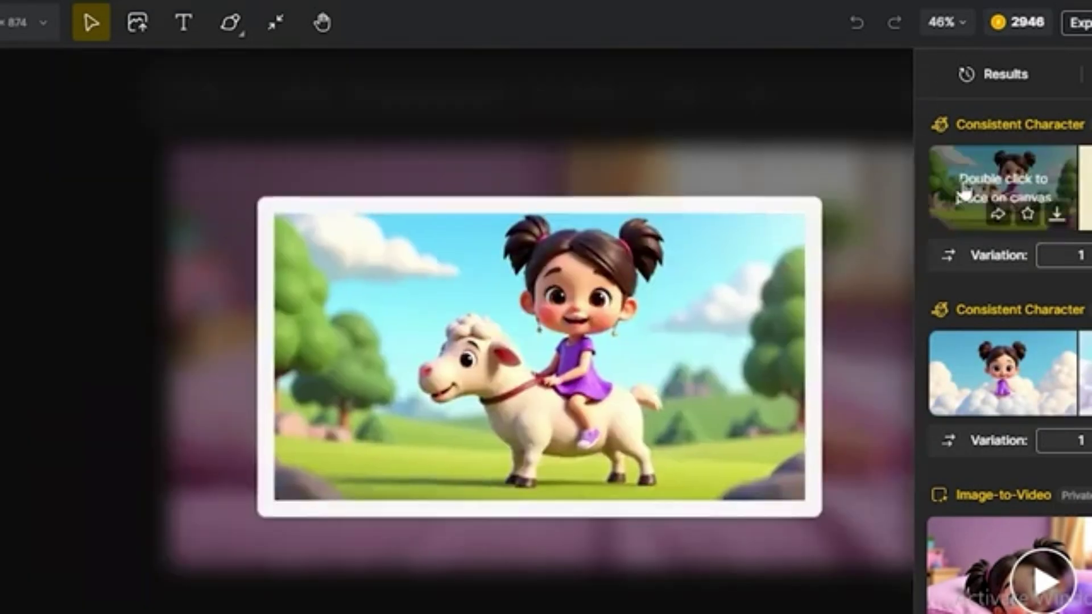
double_click(973, 182)
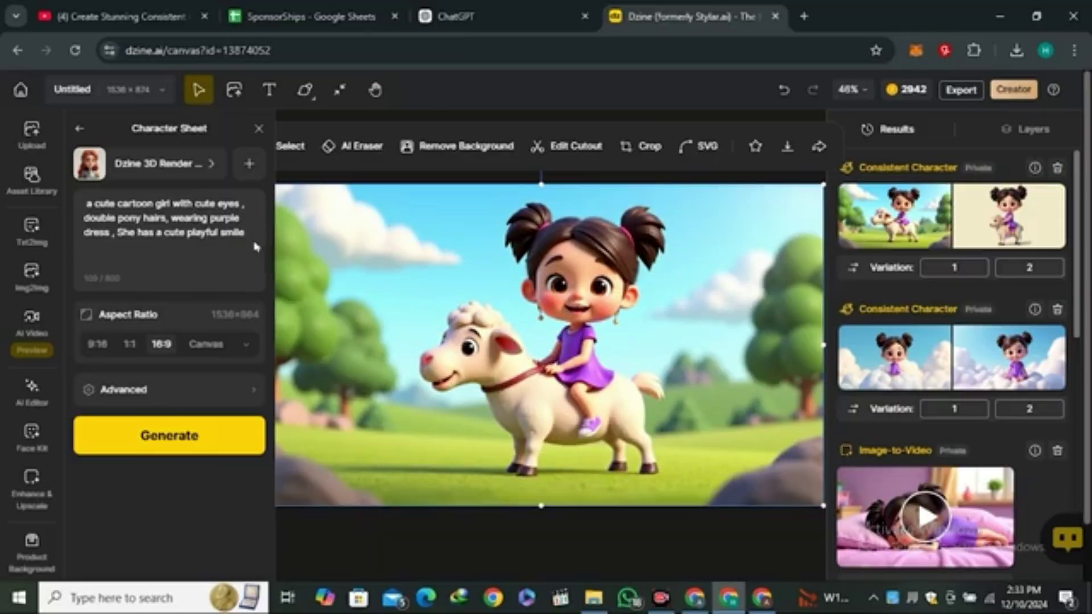
Reuse the character sheet prompt for the random character, add ", she is riding a dragon in clouds", and preview the generated images
left_click_drag(302, 234, 90, 196)
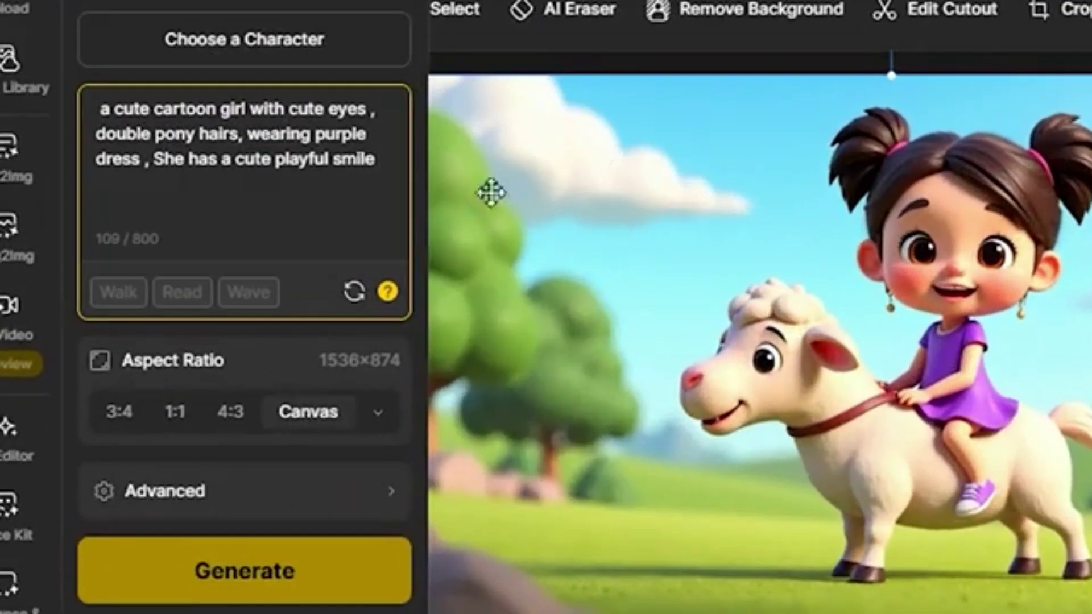
left_click(375, 202)
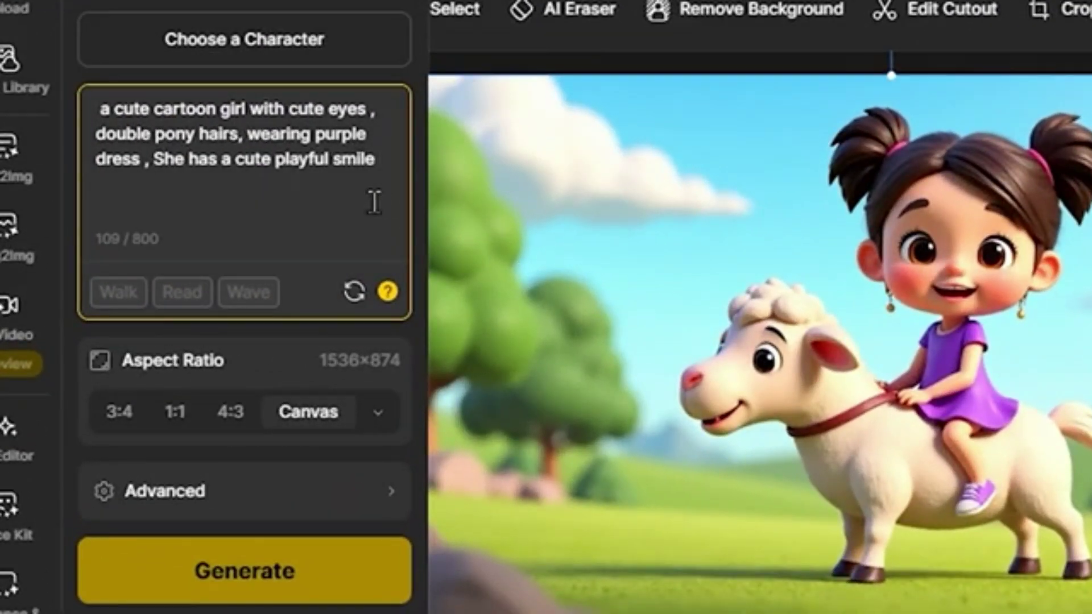
type(", she is riding a dr")
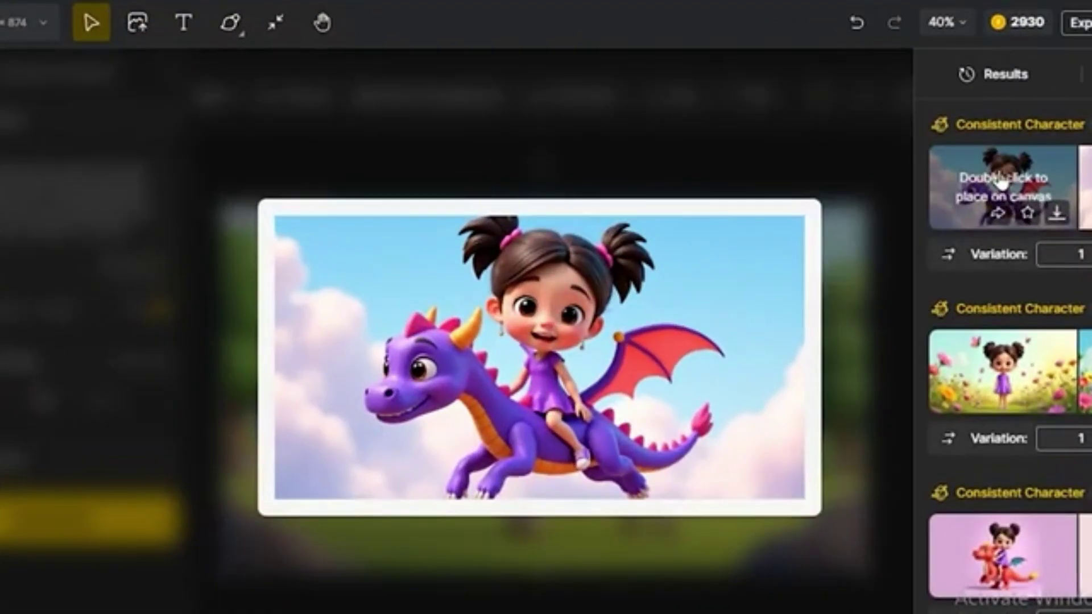
double_click(1001, 180)
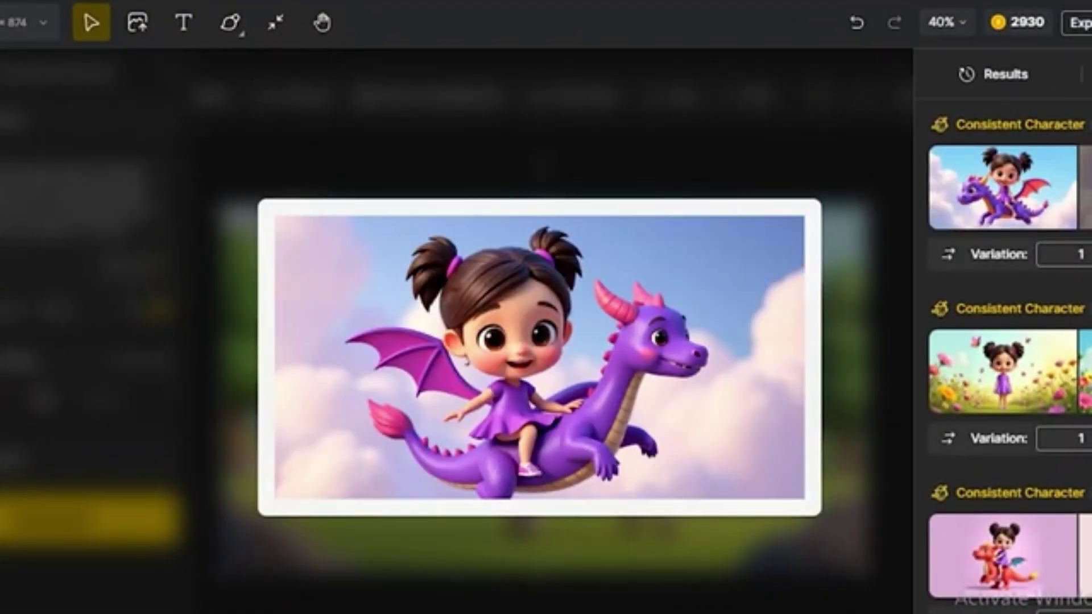
double_click(1007, 369)
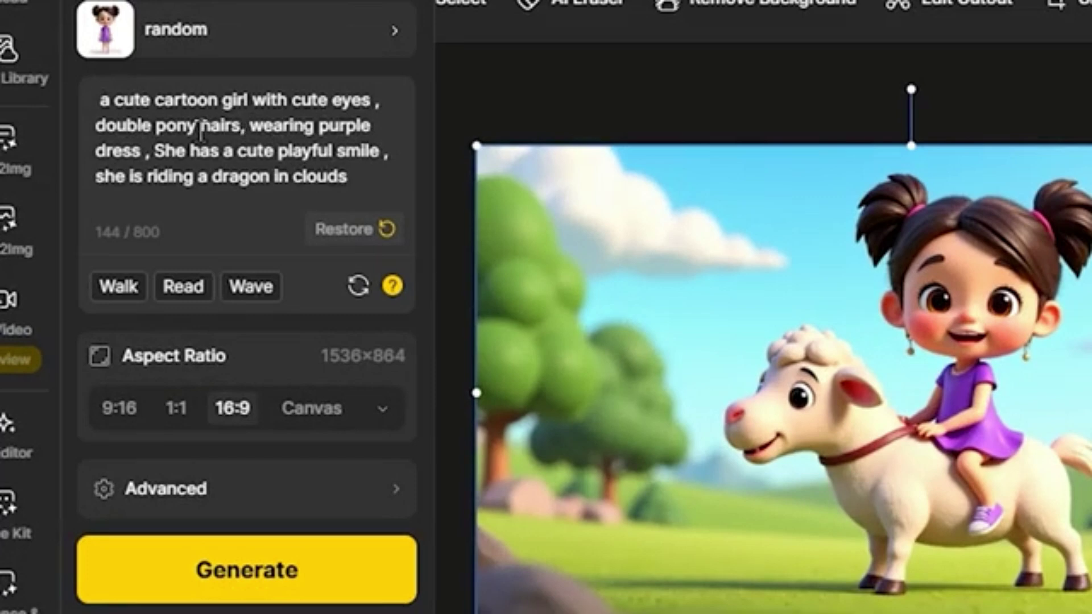
Rewrite the prompt so the girl wears a yellow hoodie and brown boots and is playing with her friends, and review the generated images
double_click(310, 126)
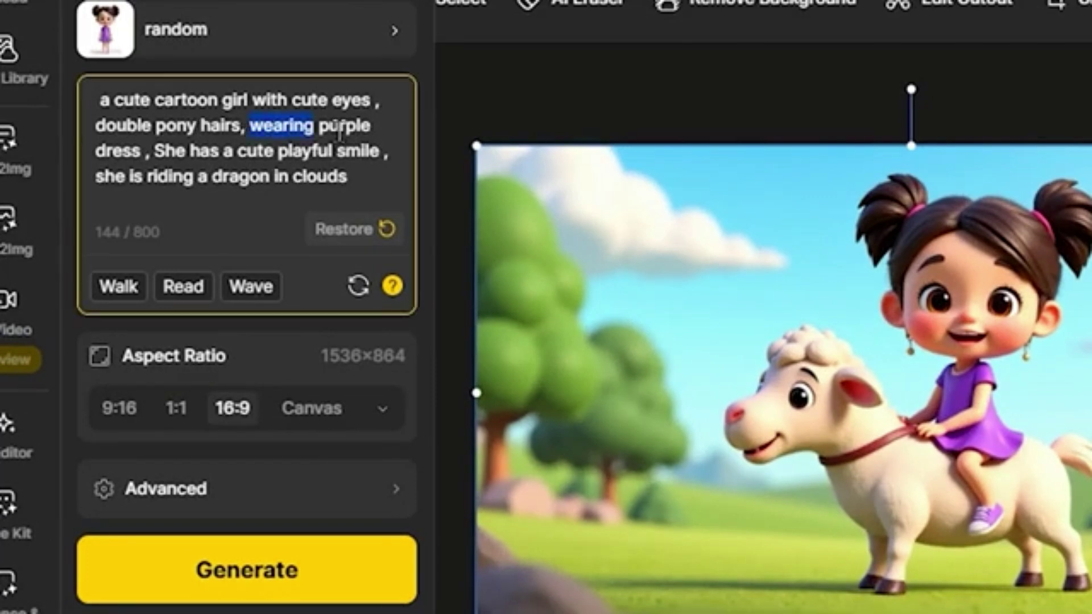
key("BackSpace")
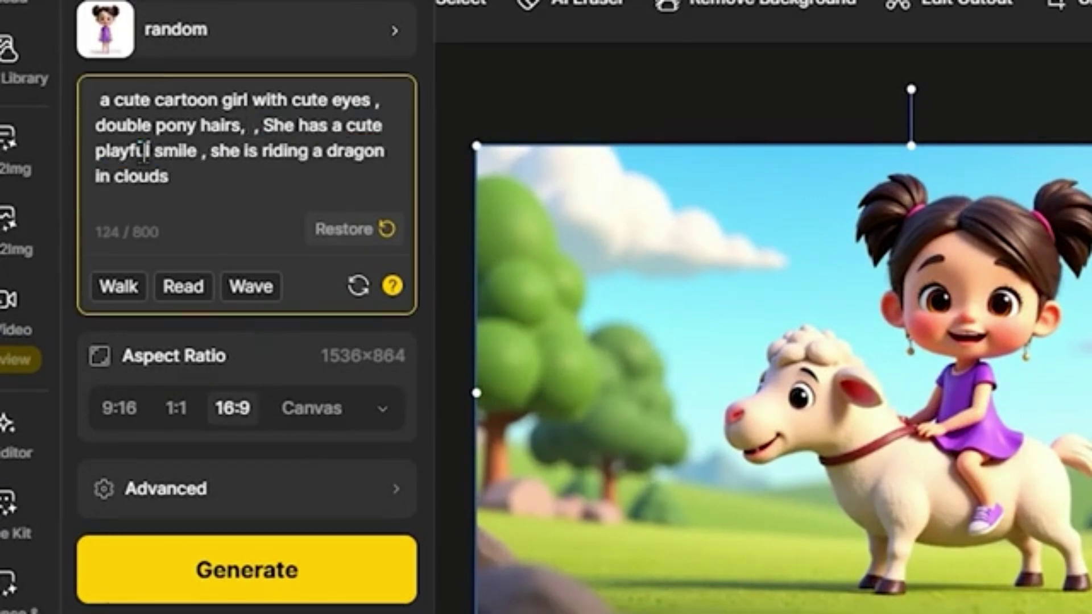
type("wearing a yellow hoodie")
left_click_drag(103, 176, 215, 176)
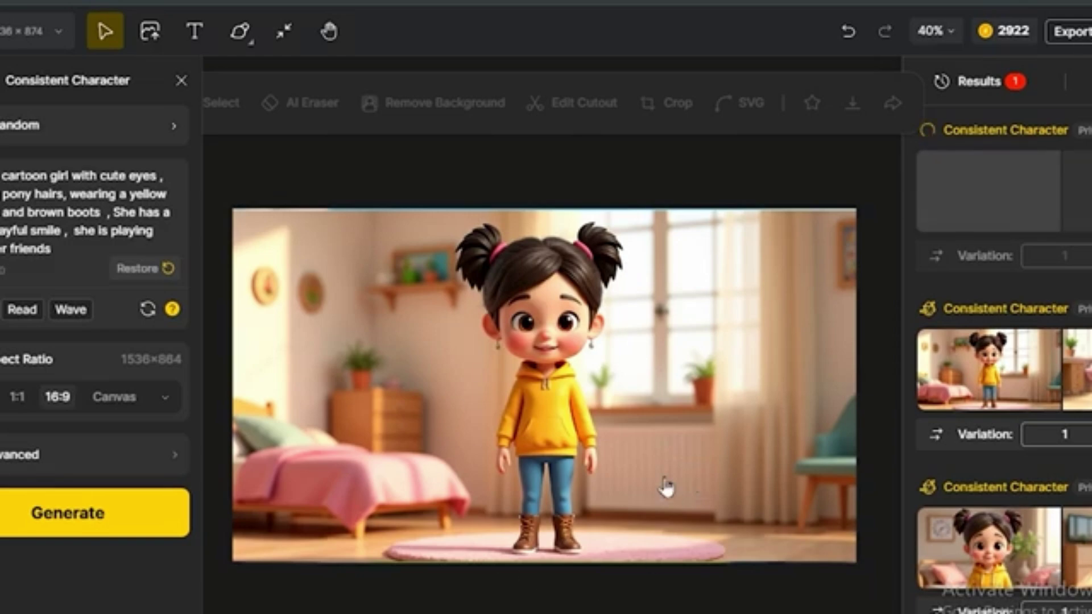
left_click(990, 406)
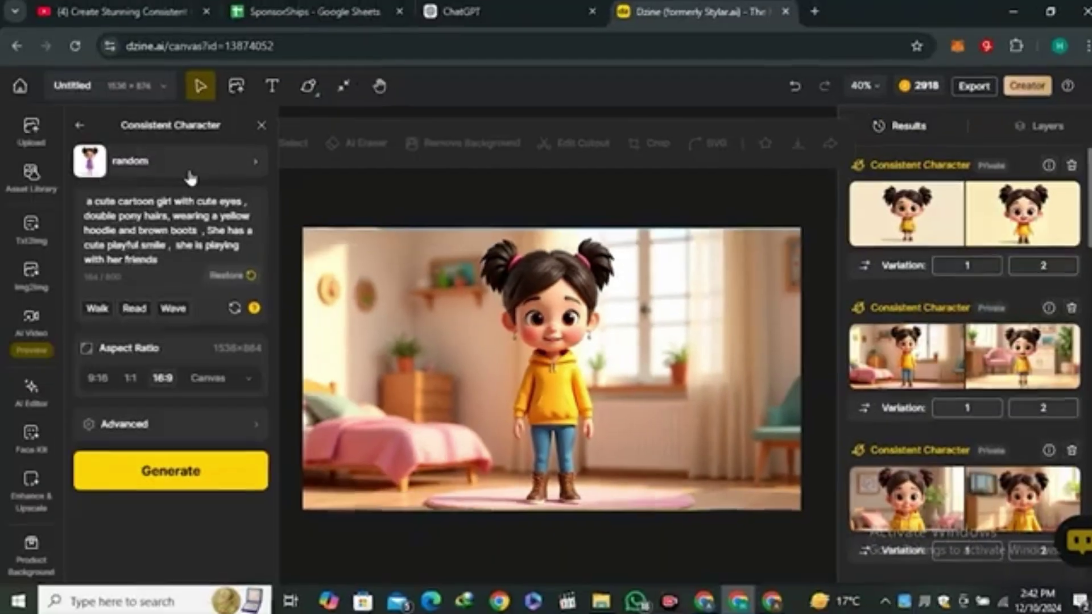
Choose the preset character Anna from the character library and generate images with its default prompt
left_click(92, 125)
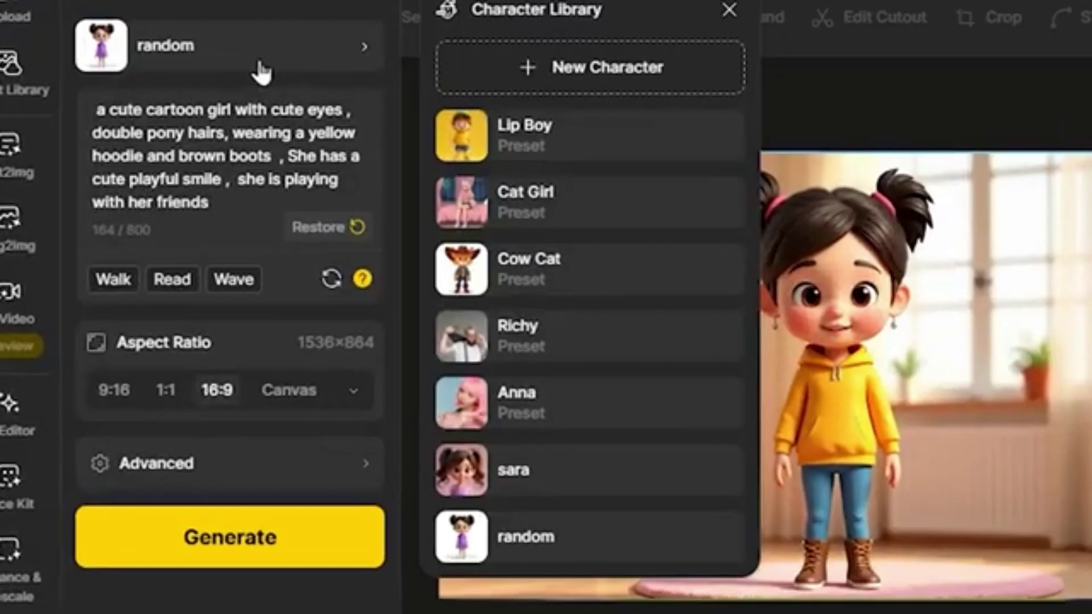
left_click(563, 395)
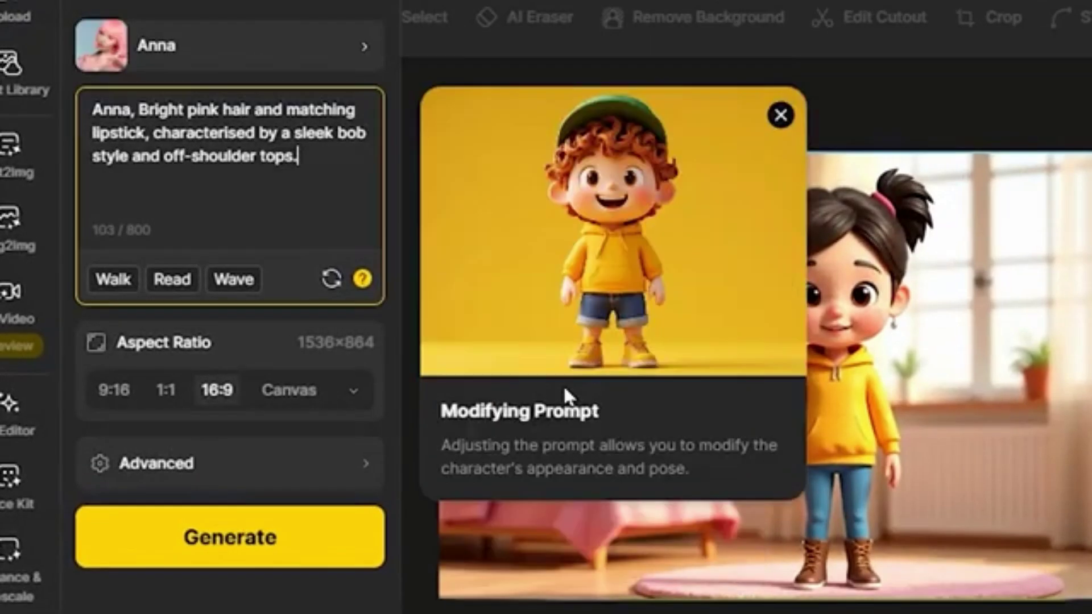
left_click(260, 541)
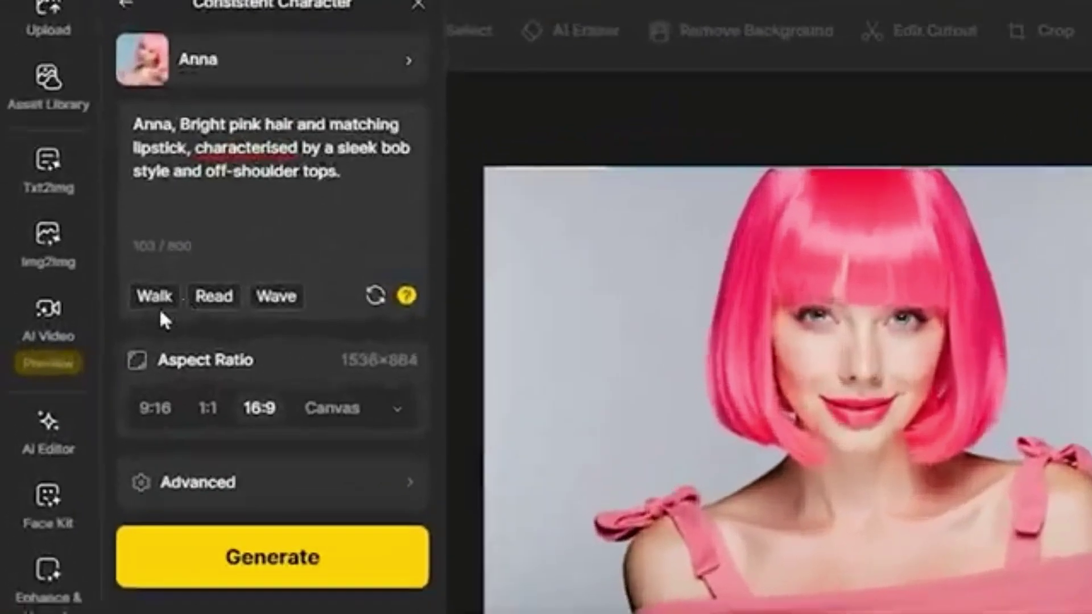
Open AI Video, choose the Kling 1.5 model for image to video, and use the girl riding the purple dragon as source image
mouse_move(37, 341)
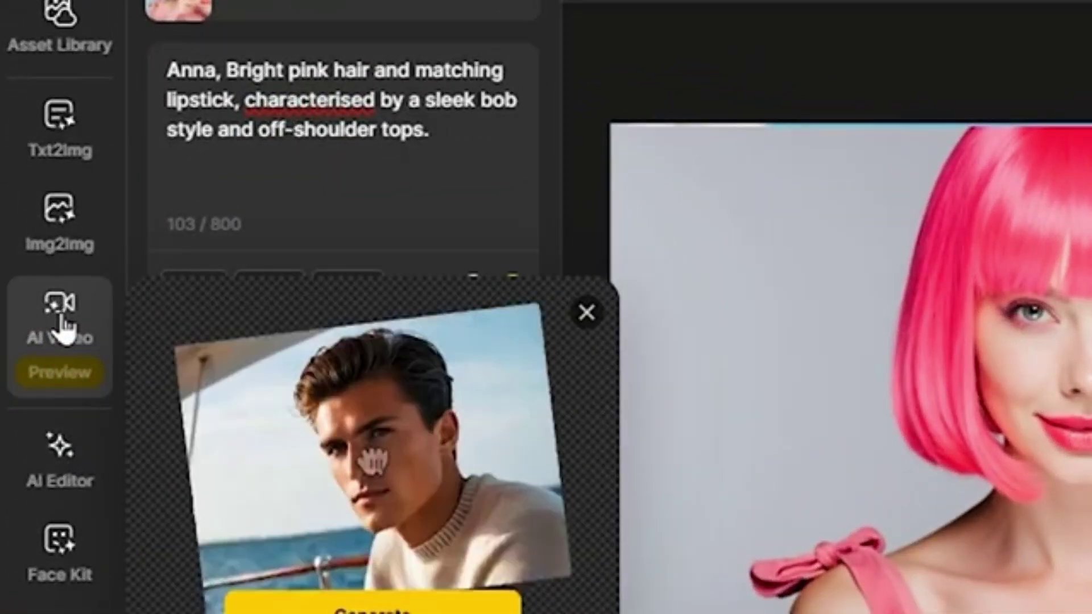
left_click(63, 323)
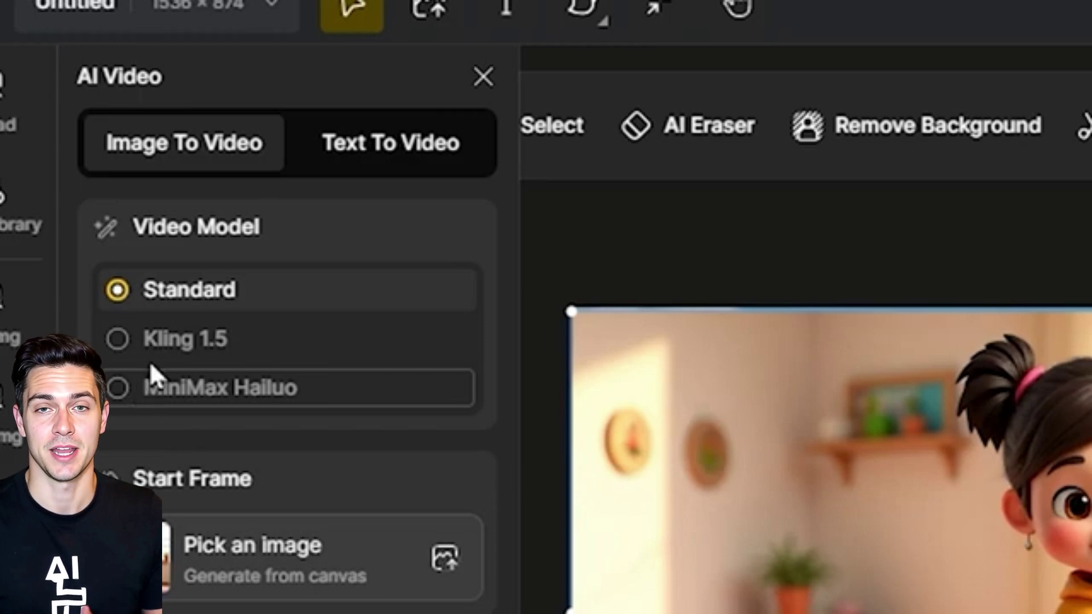
left_click(127, 348)
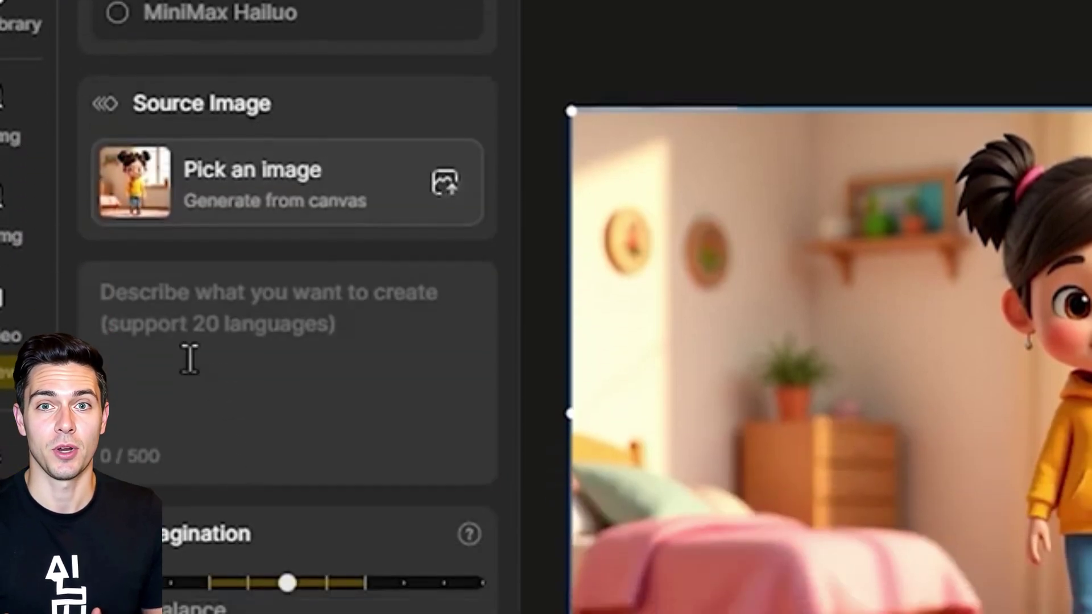
left_click(188, 576)
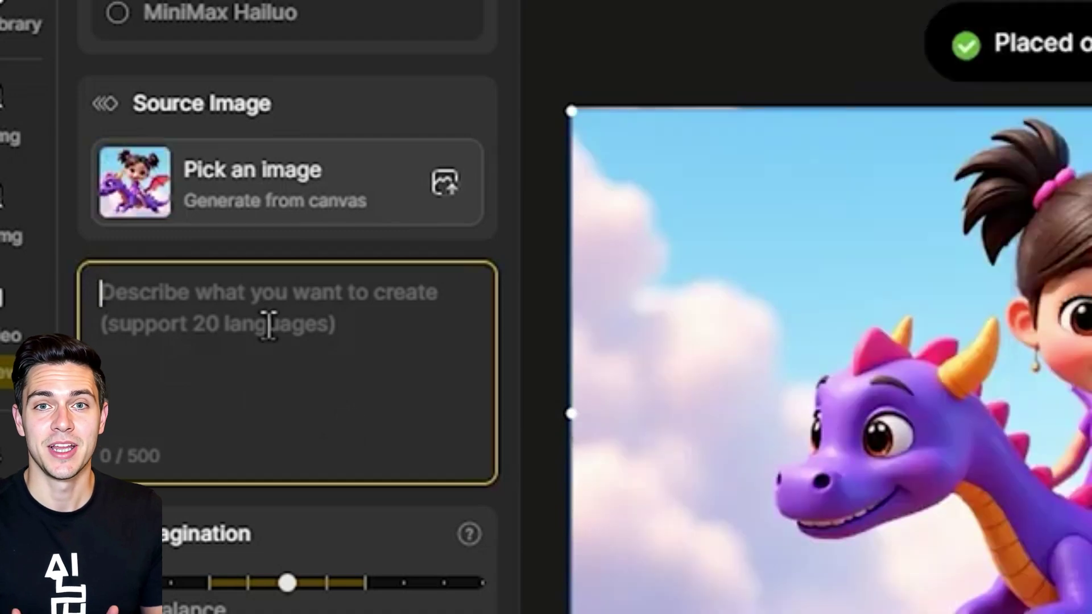
Generate the video with the prompt "a cute girl riding a dragon with expressive face" and Imagination set to 0.5
type("a cute girl riding a dragon with expressive face")
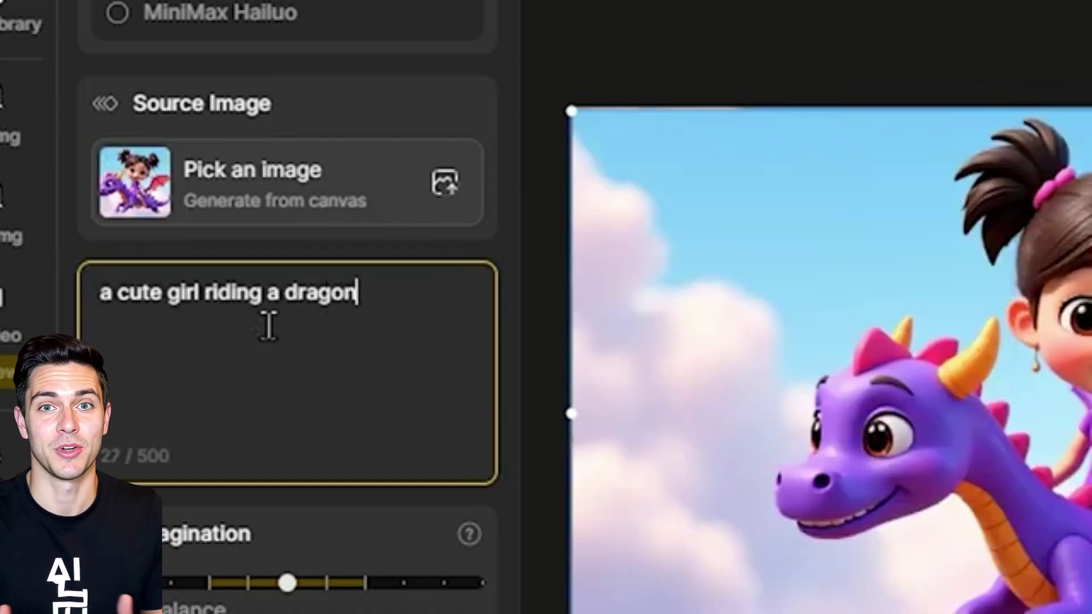
scroll(307, 443, "down", 1)
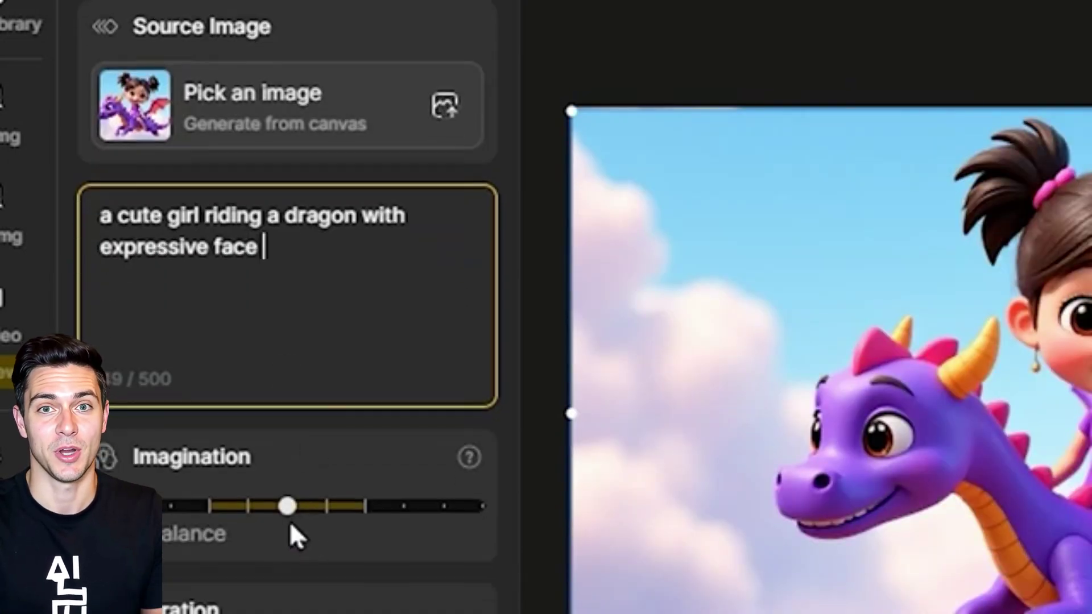
left_click(317, 520)
left_click(281, 512)
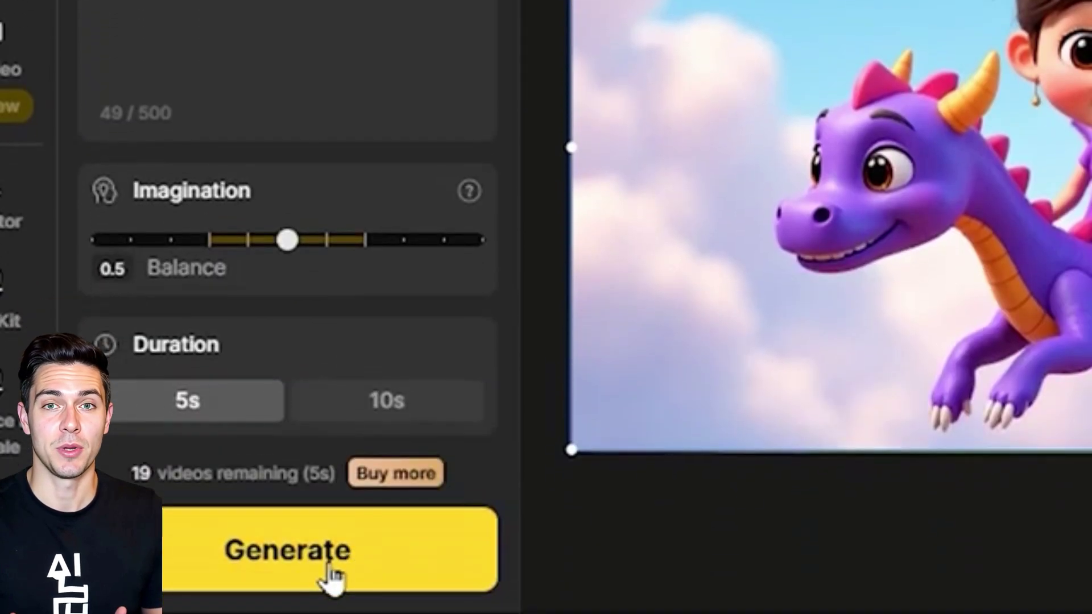
left_click(327, 563)
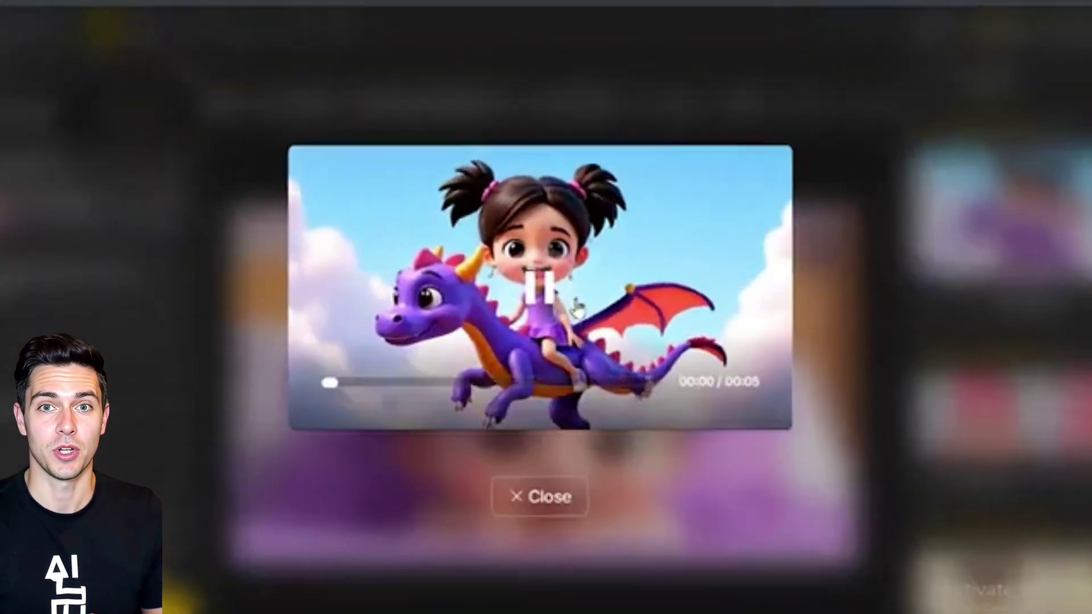